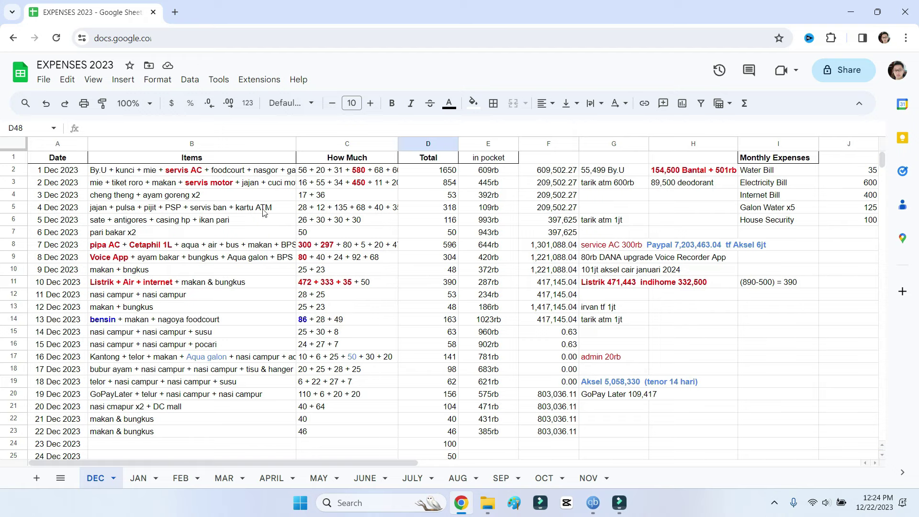
# Step: Review the Date column of the DEC sheet from 1 Dec to 31 Dec 2023
pyautogui.click(140, 174)
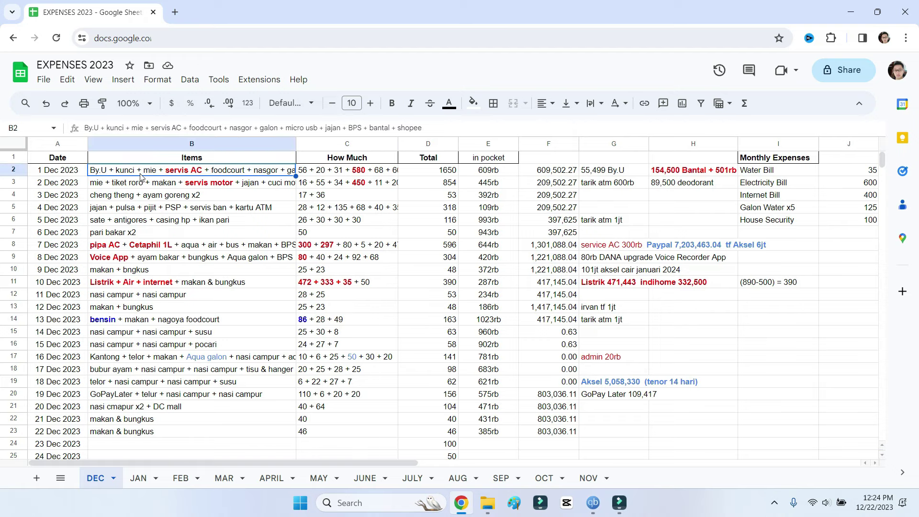
pyautogui.click(56, 145)
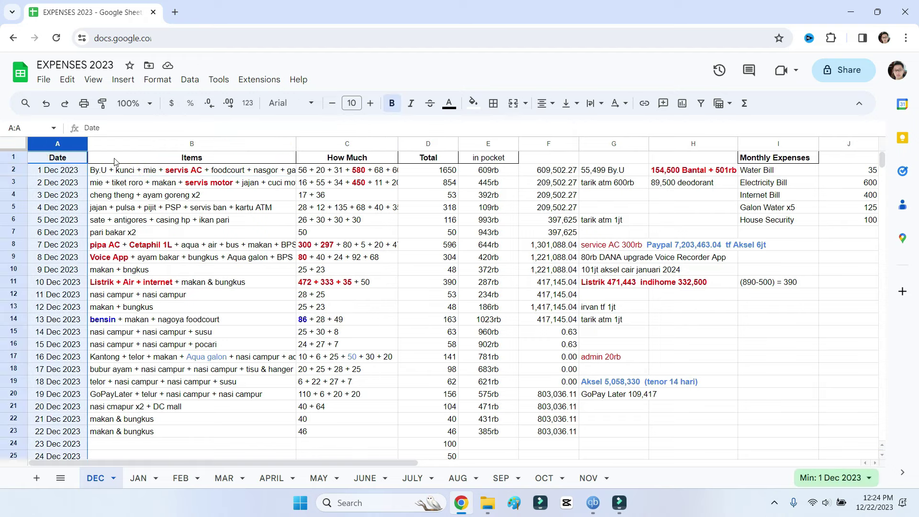
pyautogui.scroll(-3, 77, 184)
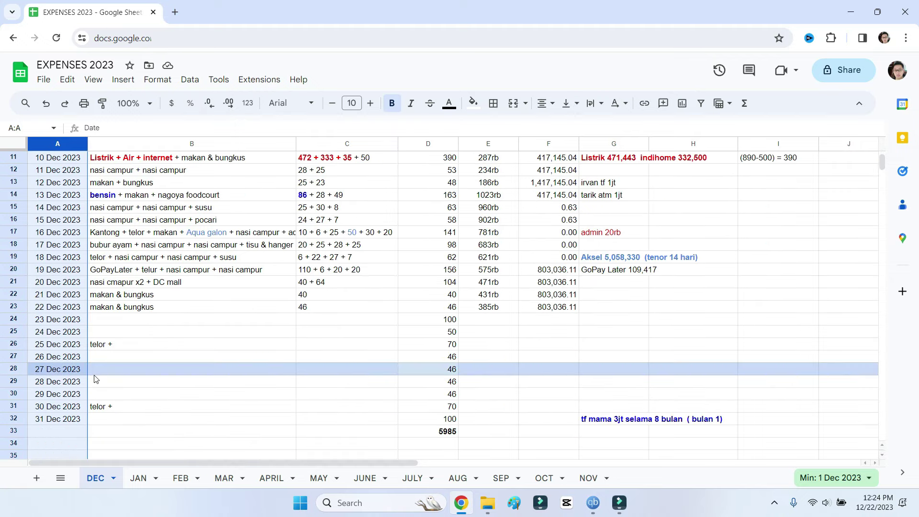
pyautogui.click(94, 423)
pyautogui.scroll(3, 165, 400)
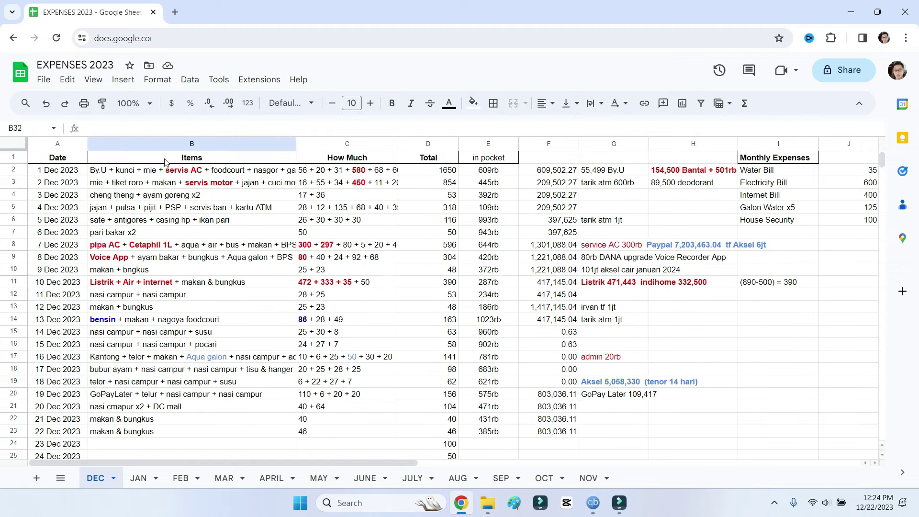
# Step: Examine the Items column header and the items, amounts and in-pocket money recorded for 1 Dec 2023
pyautogui.click(186, 160)
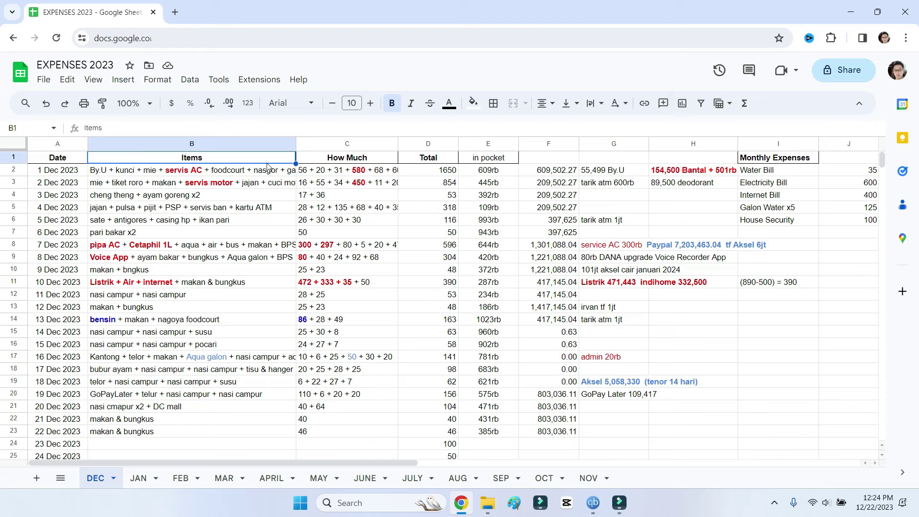
pyautogui.click(194, 174)
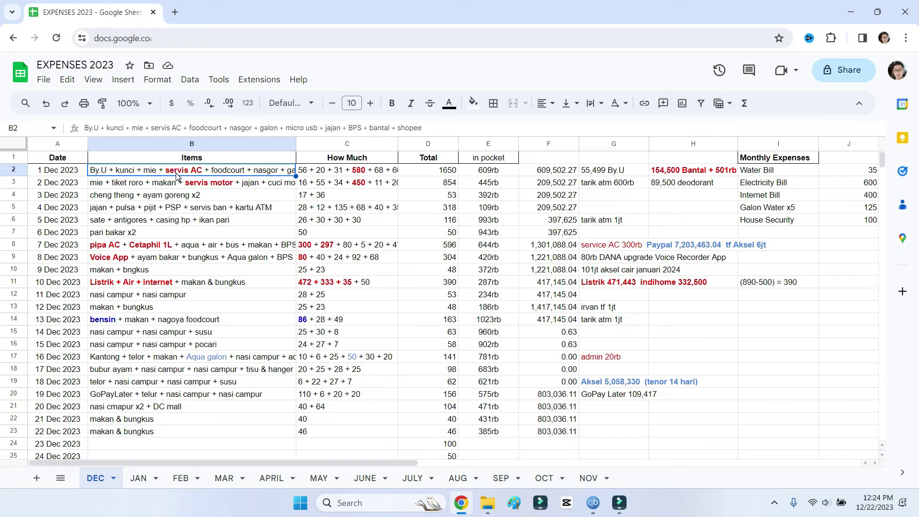
pyautogui.click(327, 173)
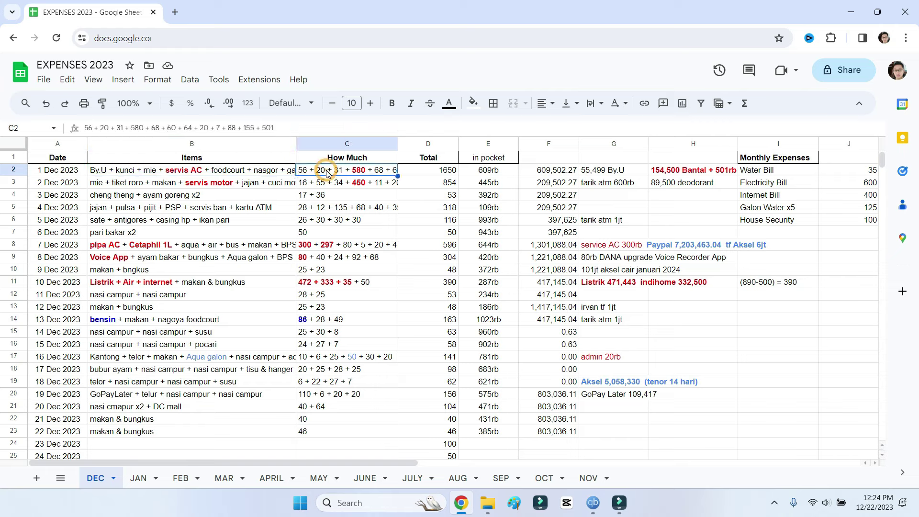
pyautogui.click(282, 173)
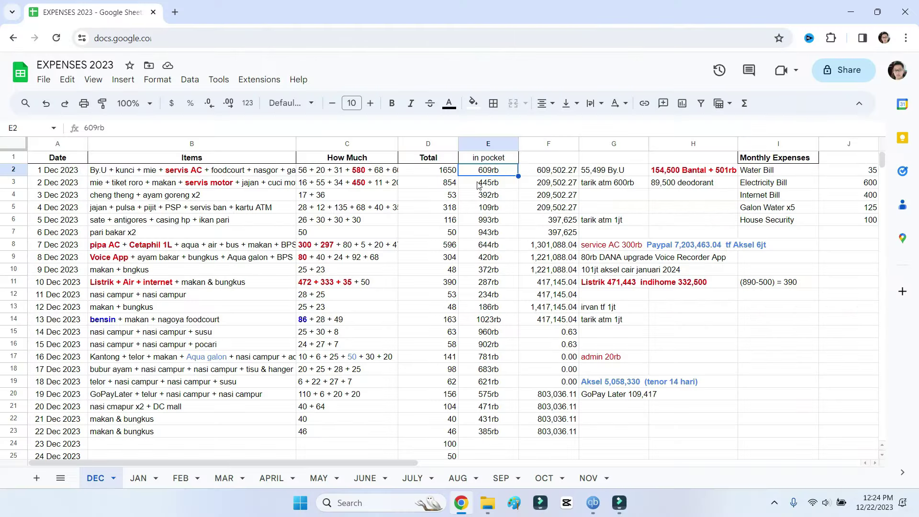
# Step: Compare the in-pocket money of 1 and 2 Dec with the 2 Dec total and its ATM withdrawal and deodorant notes
pyautogui.click(479, 186)
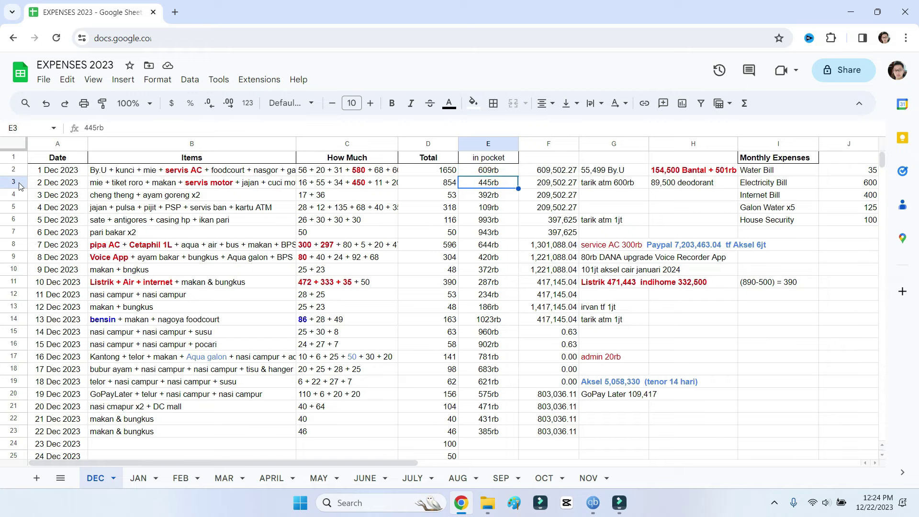
pyautogui.click(19, 184)
pyautogui.click(497, 181)
pyautogui.click(490, 174)
pyautogui.click(448, 183)
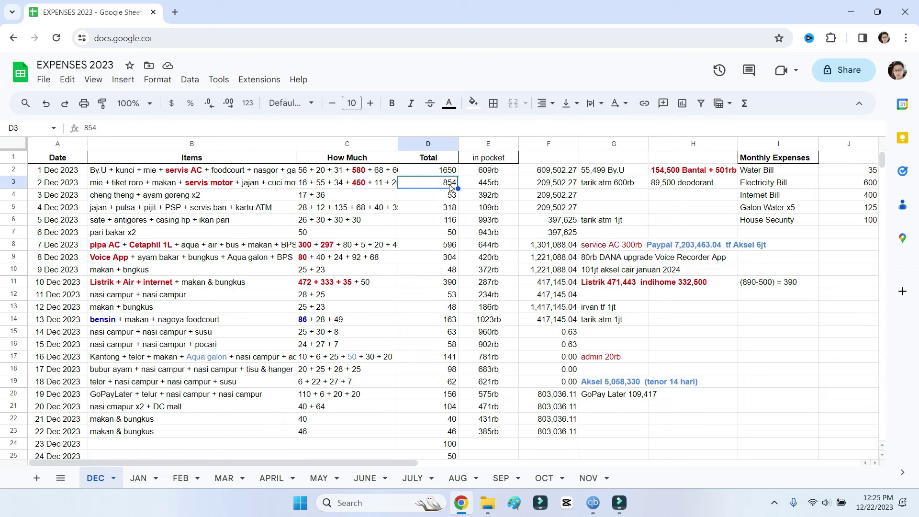
pyautogui.click(654, 187)
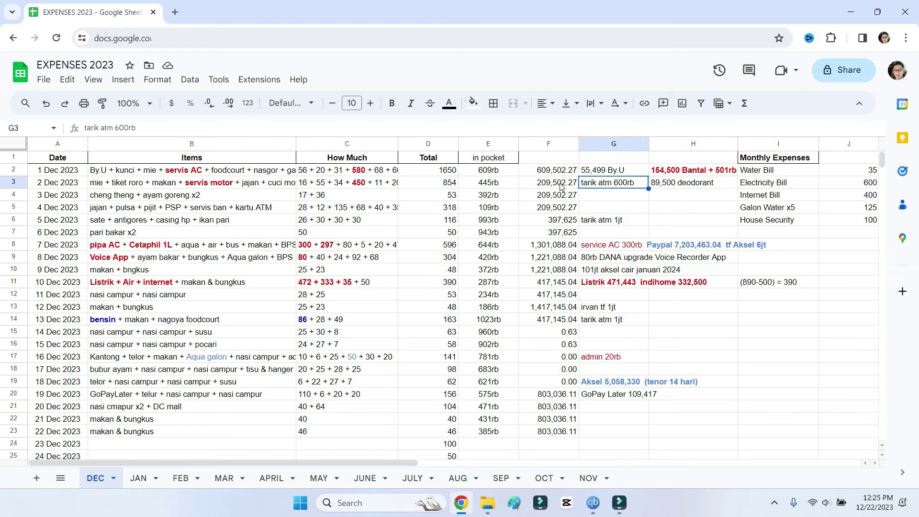
pyautogui.click(407, 181)
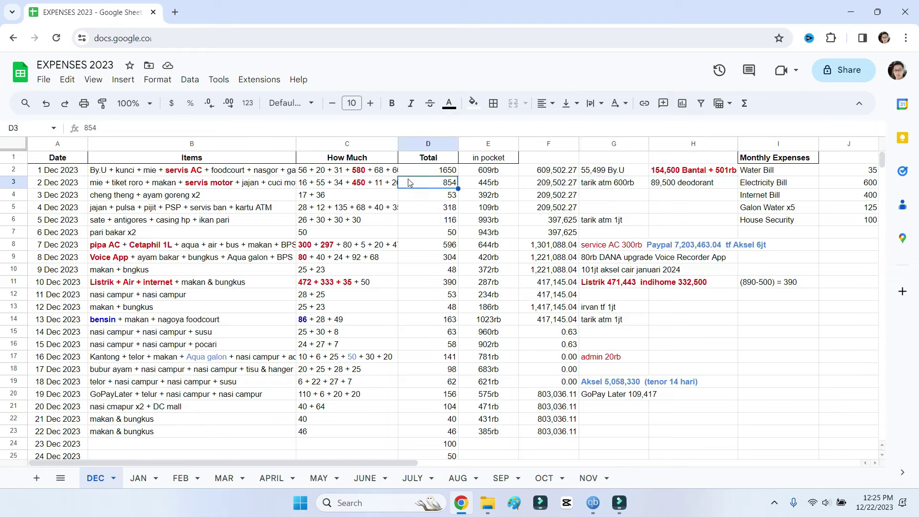
pyautogui.click(657, 186)
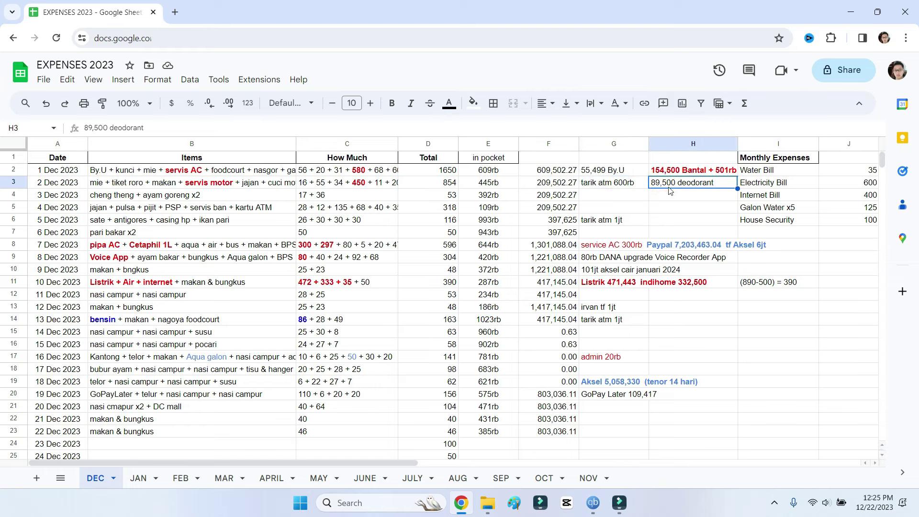
# Step: Check the 2 Dec items and amounts against that day's total, the 1 Dec in-pocket money and the deodorant note
pyautogui.click(368, 188)
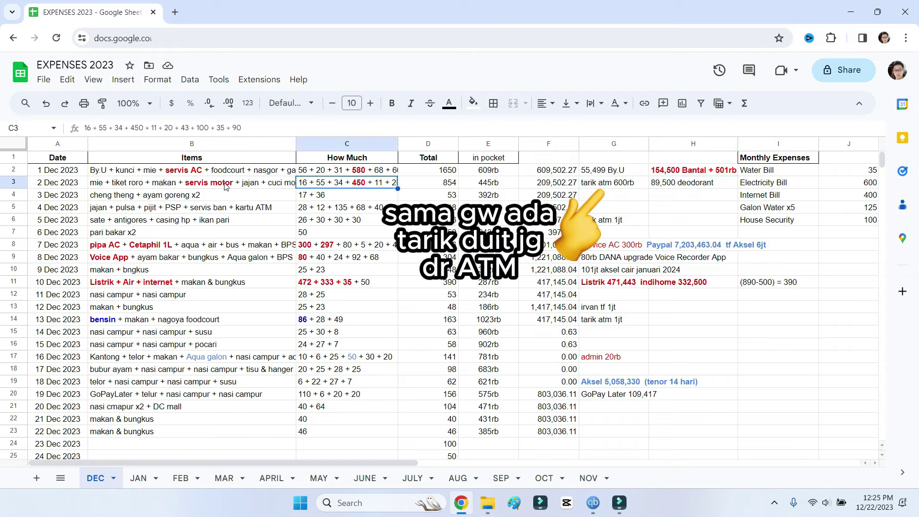
pyautogui.keyDown('shift'); pyautogui.click(228, 184); pyautogui.keyUp('shift')
pyautogui.click(355, 186)
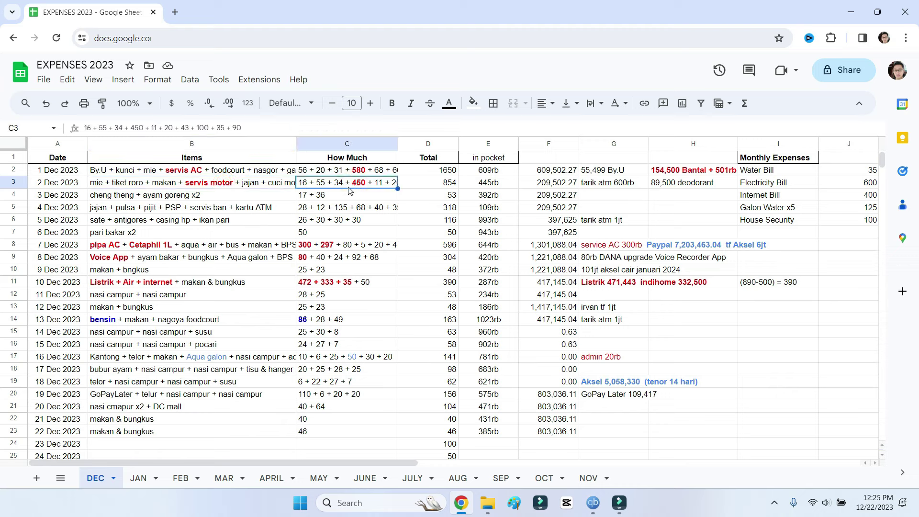
pyautogui.click(444, 187)
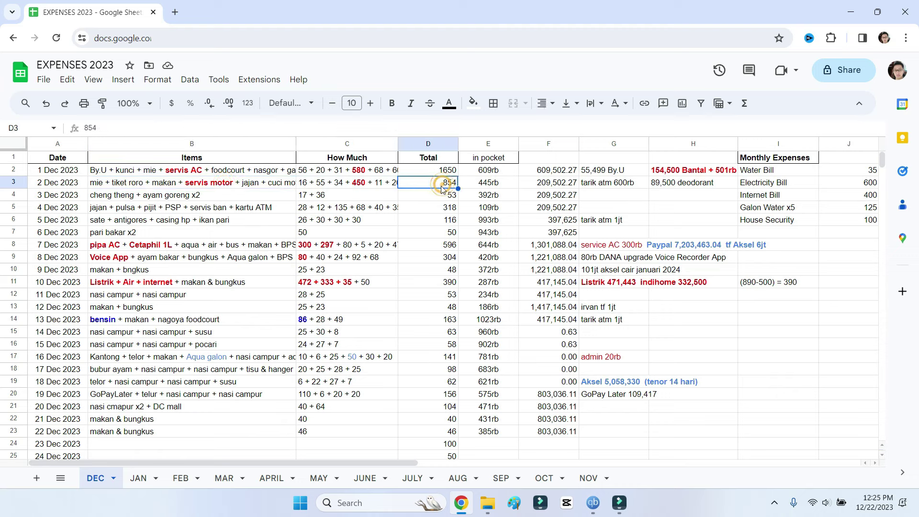
pyautogui.click(489, 179)
pyautogui.click(441, 187)
pyautogui.click(693, 184)
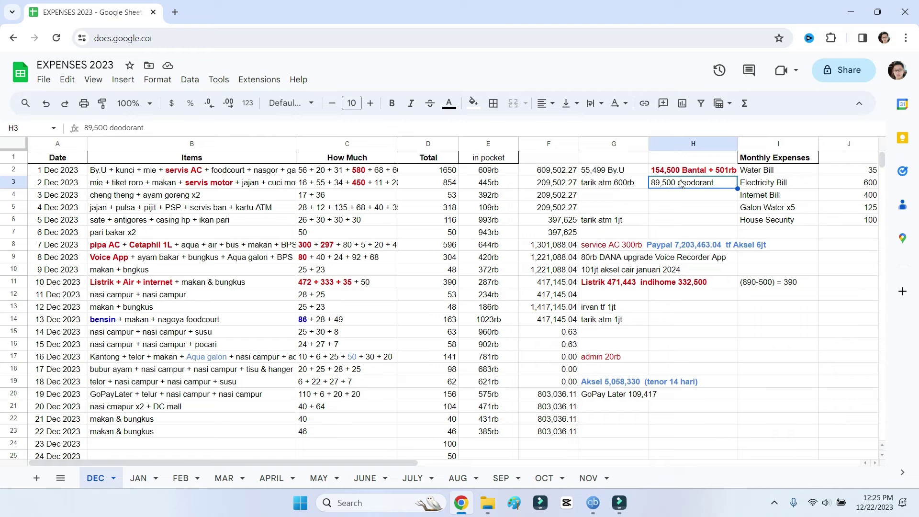
pyautogui.click(435, 189)
pyautogui.click(381, 189)
pyautogui.click(441, 185)
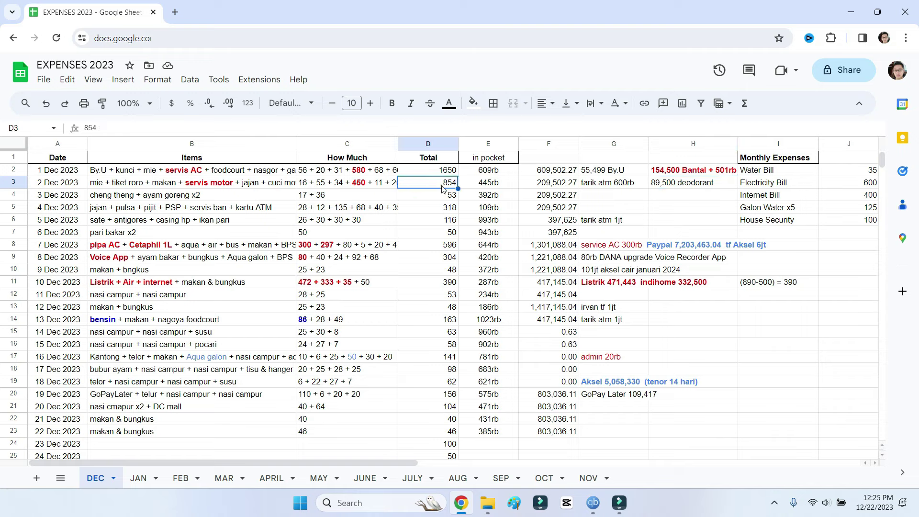
pyautogui.click(371, 184)
# Step: Read the full item list and matching amounts for 2 Dec, and the amounts for 3 Dec
pyautogui.click(230, 180)
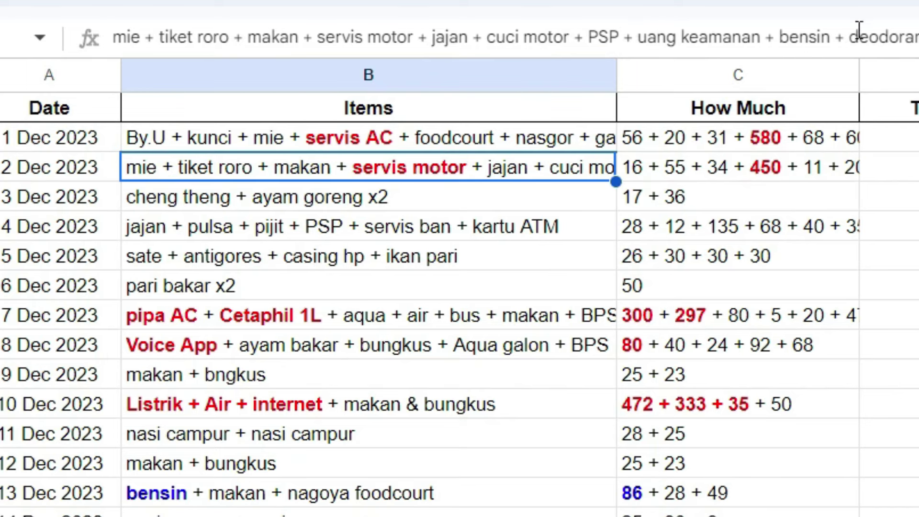
pyautogui.click(708, 170)
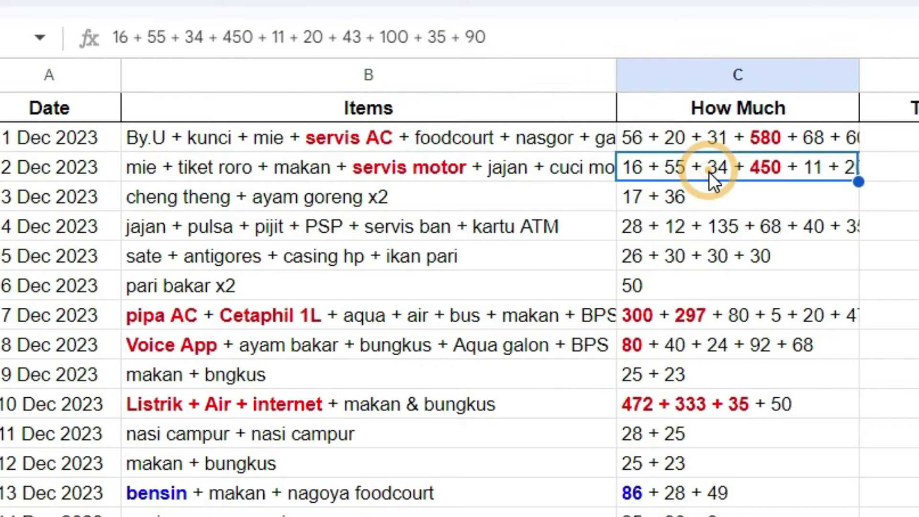
pyautogui.click(696, 195)
pyautogui.scroll(-2, 830, 239)
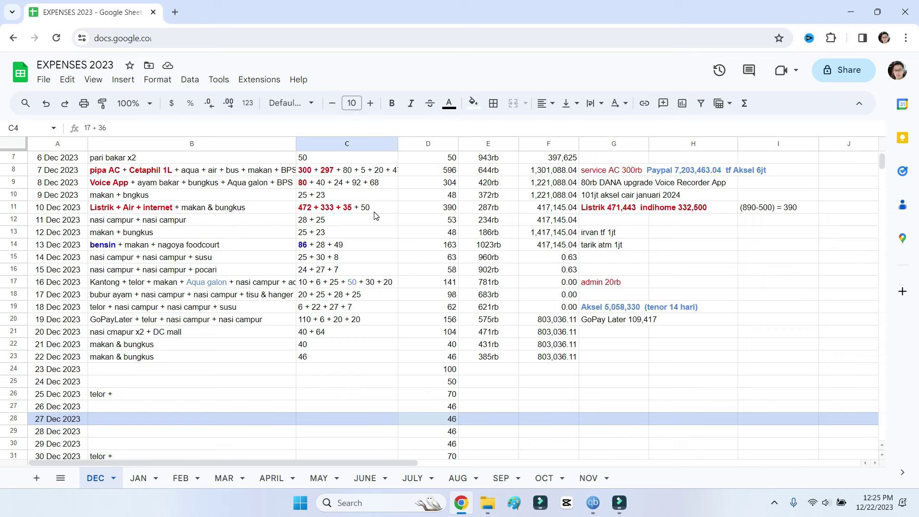
pyautogui.scroll(2, 442, 234)
# Step: Trace the in-pocket money day by day from 1 Dec to 5 Dec, including the 1 Dec total
pyautogui.click(479, 187)
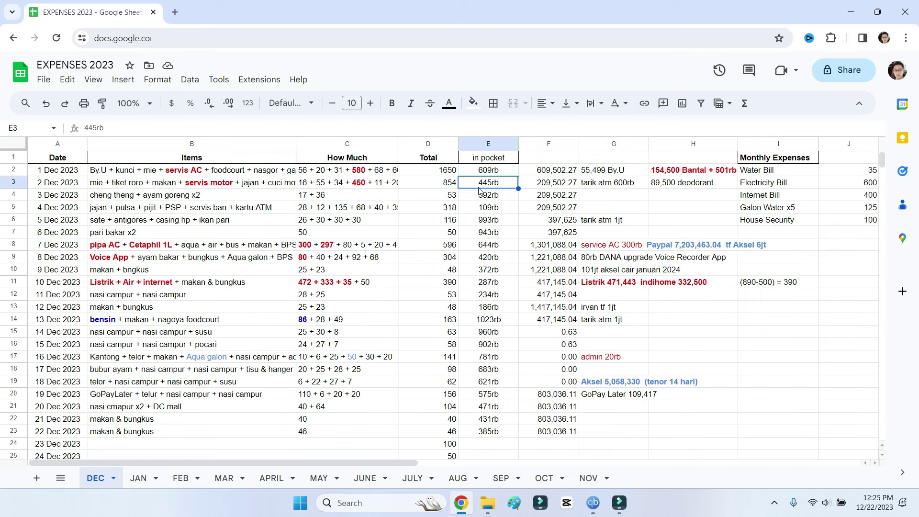
pyautogui.click(485, 190)
pyautogui.click(483, 176)
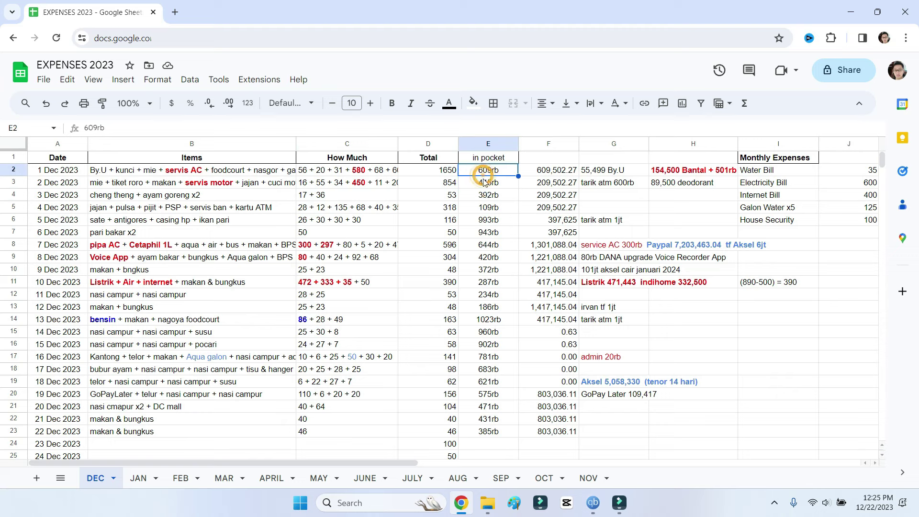
pyautogui.click(484, 184)
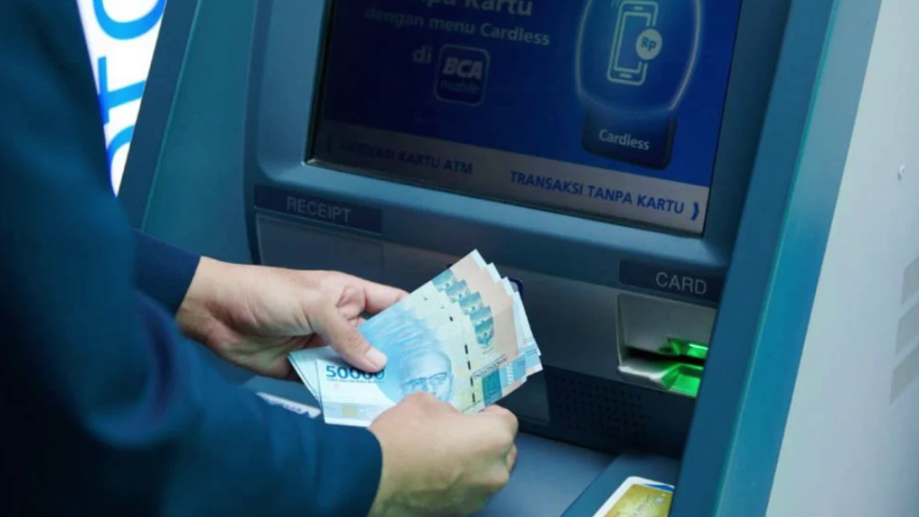
pyautogui.click(489, 197)
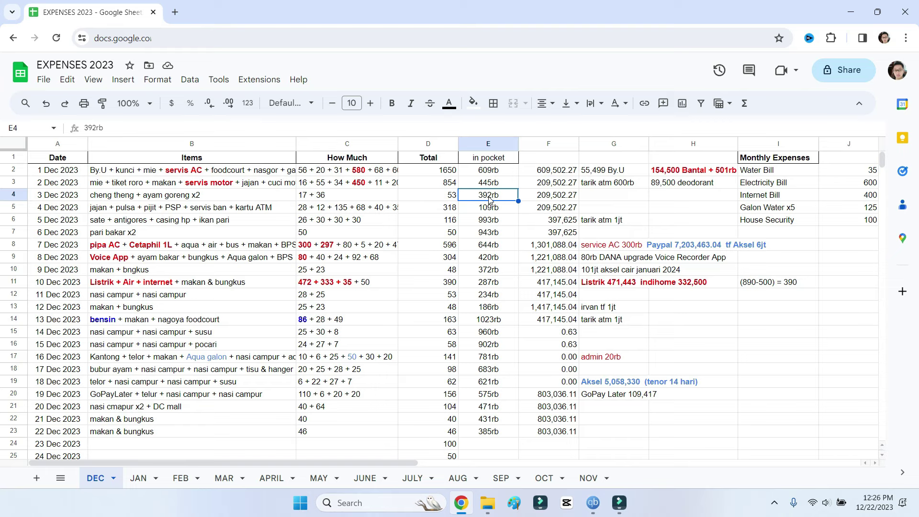
pyautogui.click(484, 223)
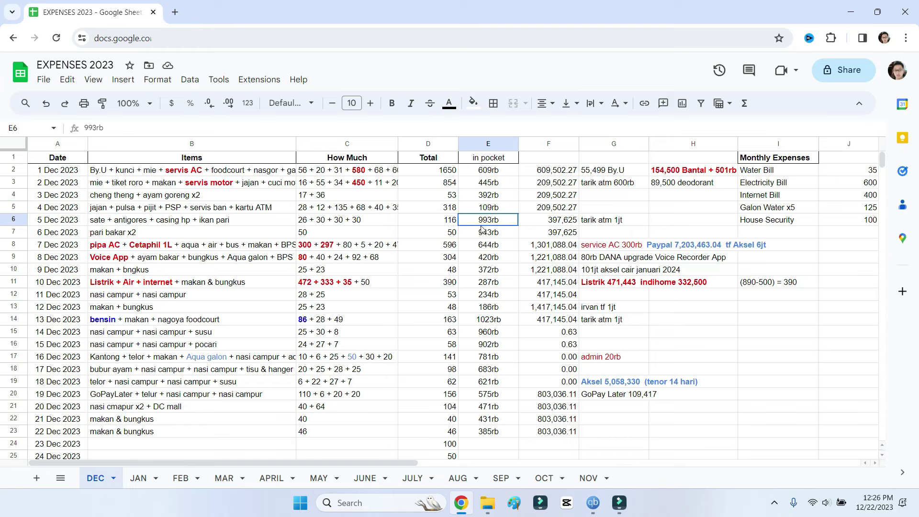
pyautogui.click(427, 174)
pyautogui.click(489, 194)
# Step: Inspect the 31 Dec total and the formula that sums the month's daily totals
pyautogui.scroll(-5, 490, 193)
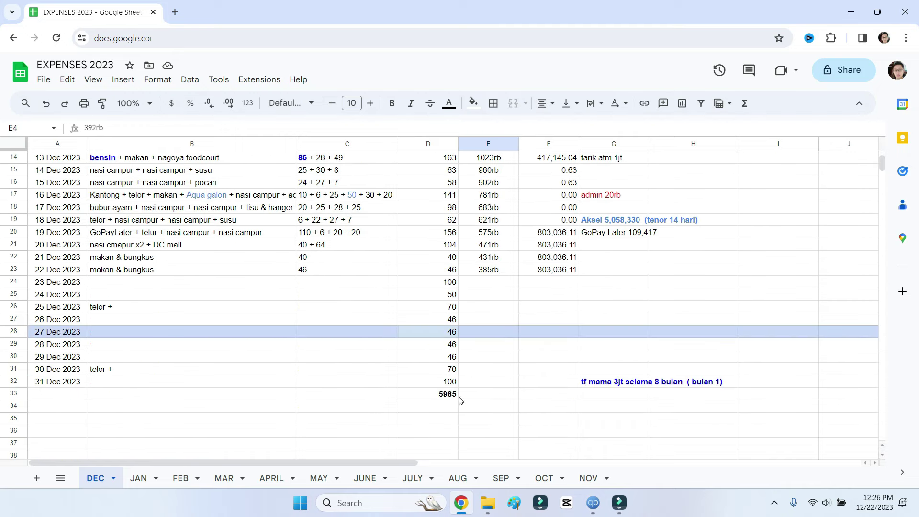
pyautogui.click(445, 382)
pyautogui.click(418, 395)
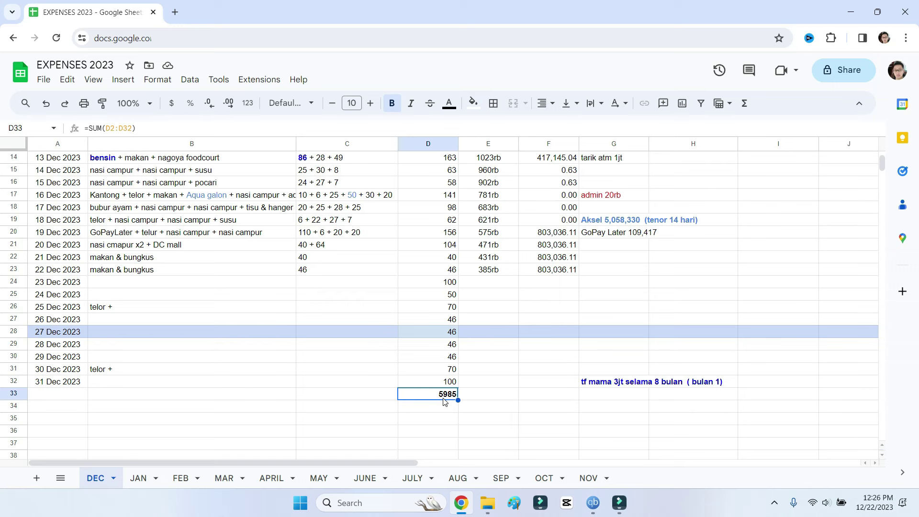
# Step: Examine the totals already filled in for the upcoming days from 23 Dec to 25 Dec
pyautogui.scroll(-1, 445, 401)
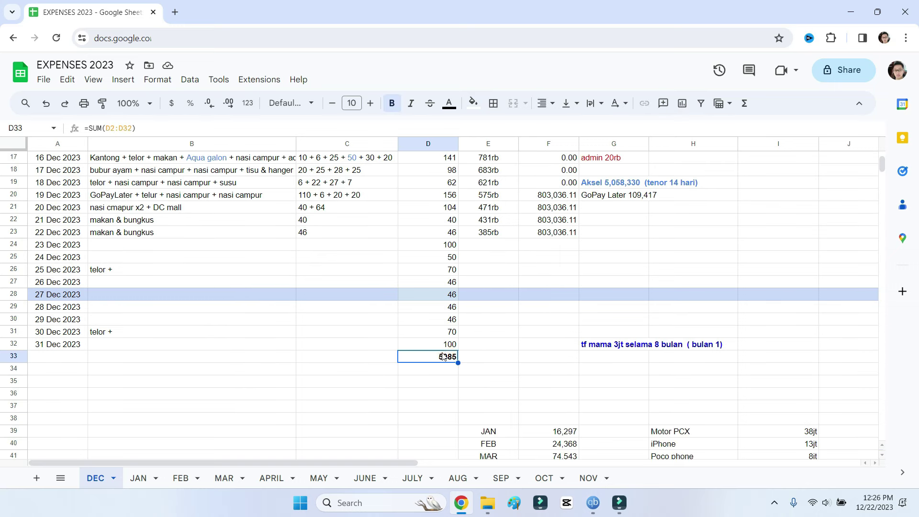
pyautogui.click(445, 246)
pyautogui.click(448, 257)
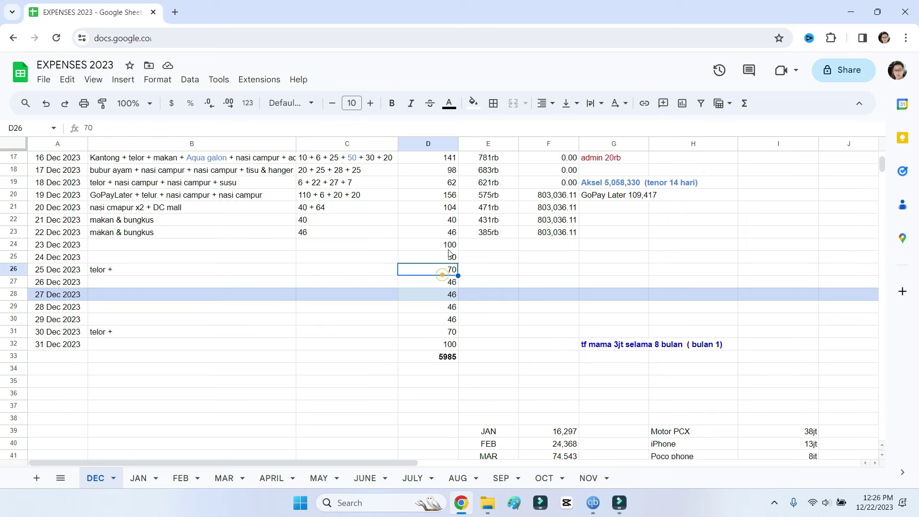
pyautogui.click(448, 248)
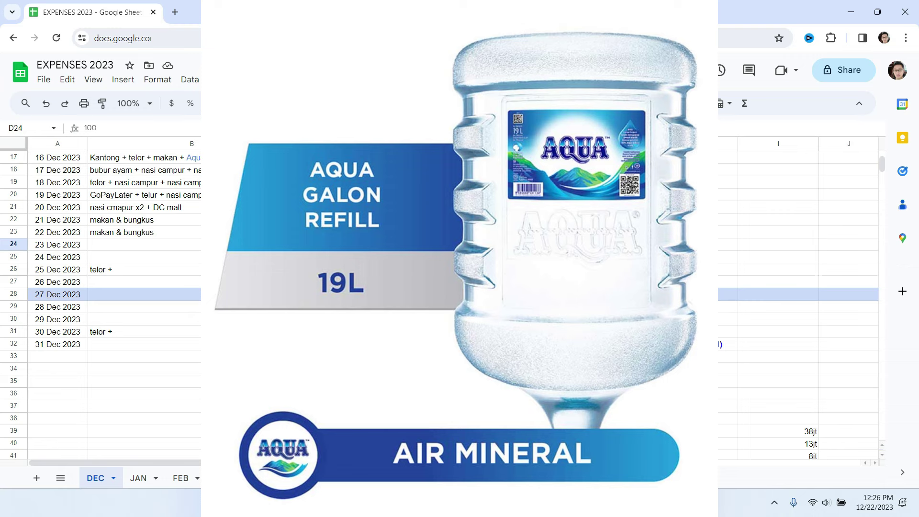
pyautogui.click(448, 269)
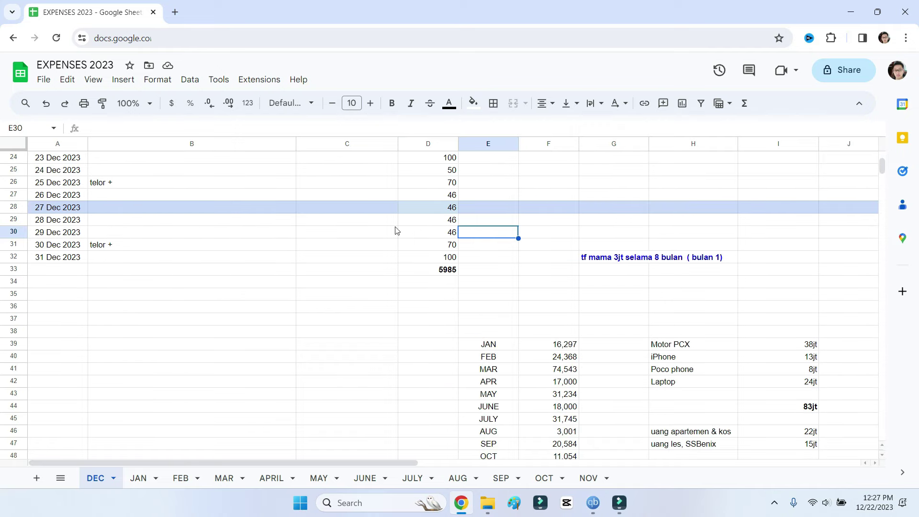
# Step: Look over the remaining December rows and the summary of 2023 expenses by month below them
pyautogui.scroll(3, 396, 229)
pyautogui.scroll(-2, 480, 268)
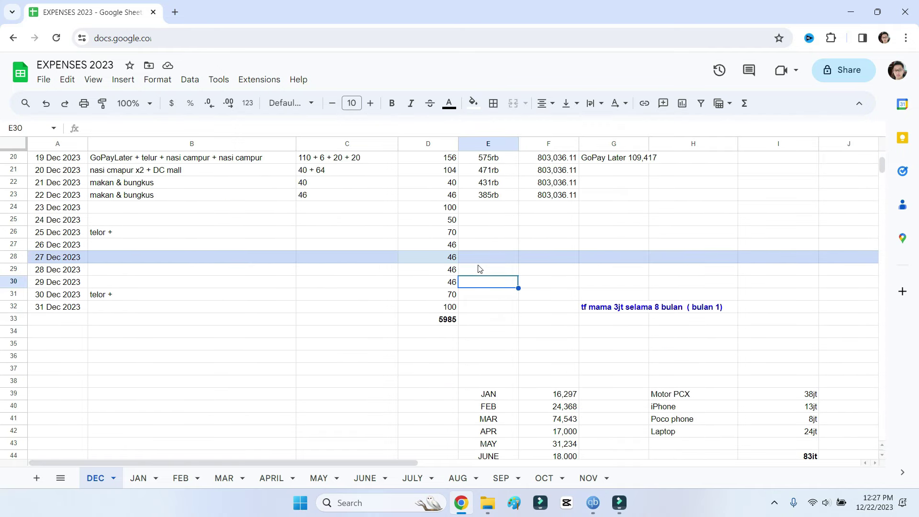
pyautogui.scroll(-2, 479, 270)
pyautogui.scroll(-2, 415, 275)
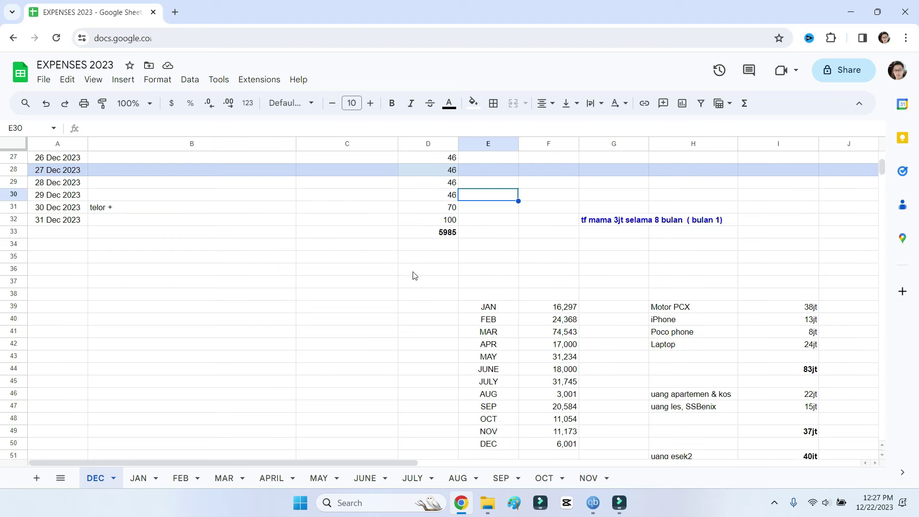
pyautogui.scroll(-2, 494, 277)
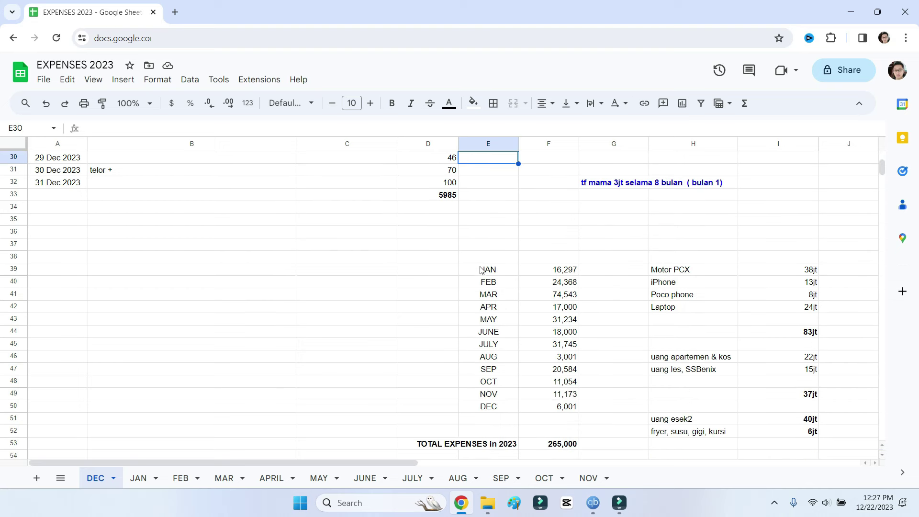
# Step: Go through the monthly expense figures from JAN to DEC in the 2023 summary
pyautogui.click(440, 260)
pyautogui.click(557, 270)
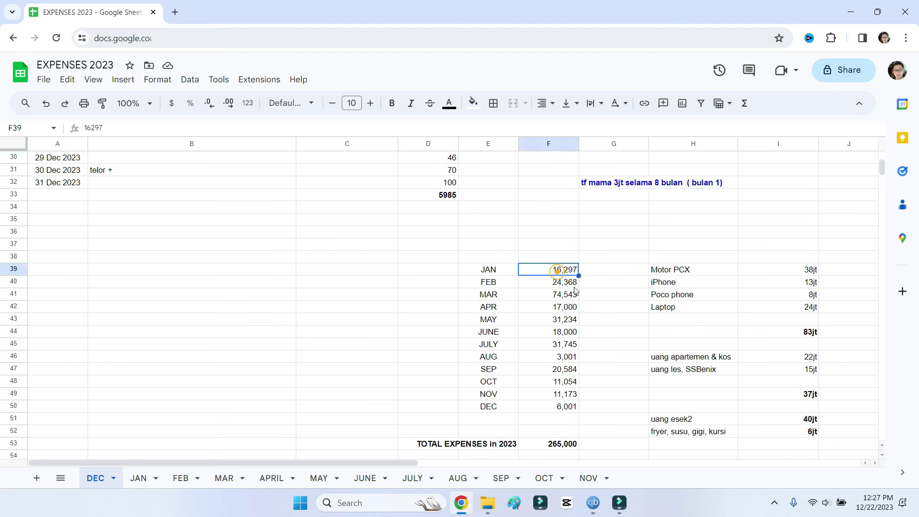
pyautogui.click(568, 283)
pyautogui.click(553, 371)
pyautogui.click(554, 407)
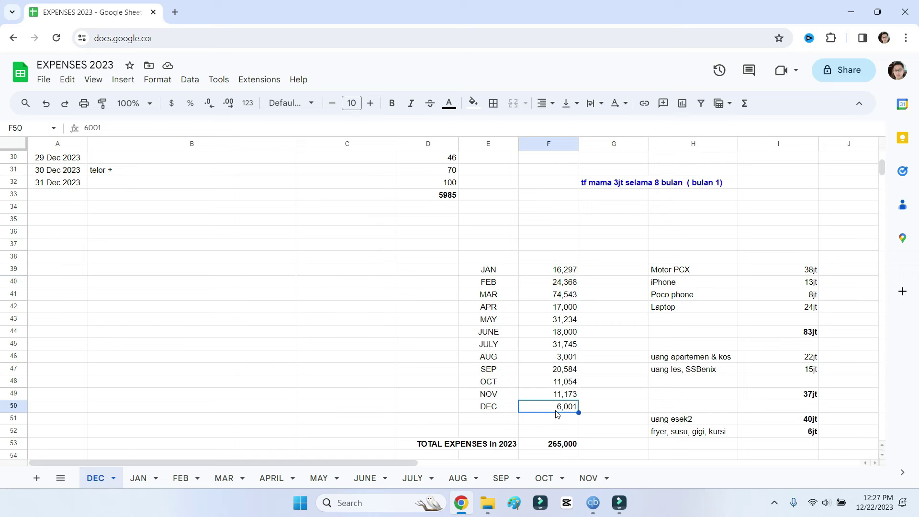
pyautogui.click(600, 398)
# Step: Inspect the TOTAL EXPENSES in 2023 formula and the full rupiah amount written in red below it
pyautogui.scroll(-1, 580, 430)
pyautogui.click(554, 406)
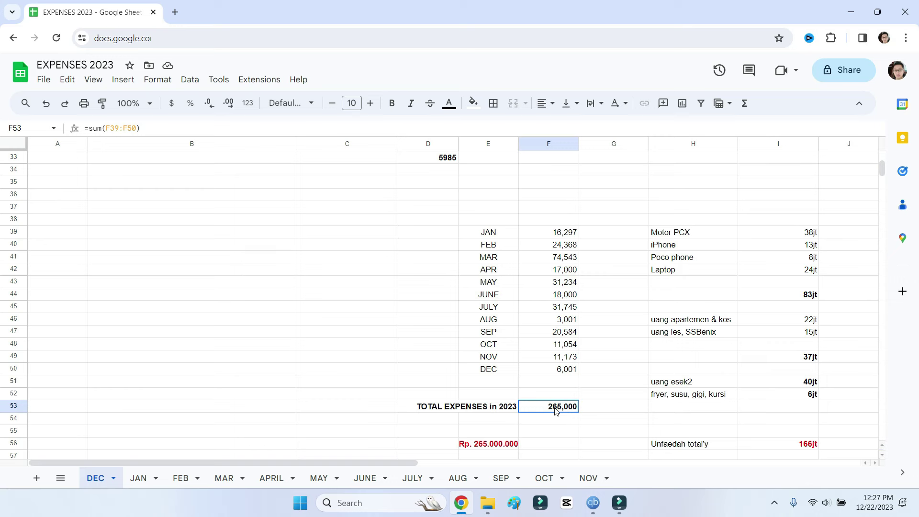
pyautogui.scroll(-1, 593, 421)
pyautogui.click(512, 409)
pyautogui.click(537, 407)
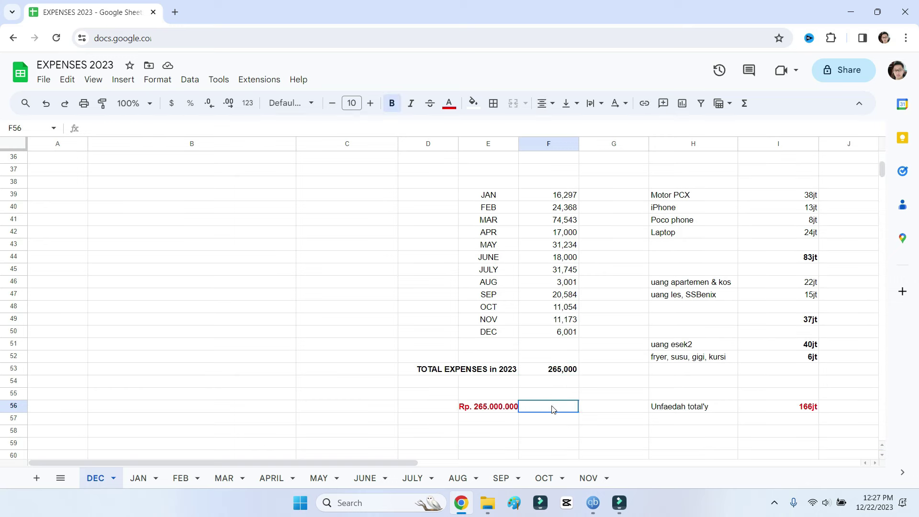
pyautogui.click(514, 412)
pyautogui.click(514, 412)
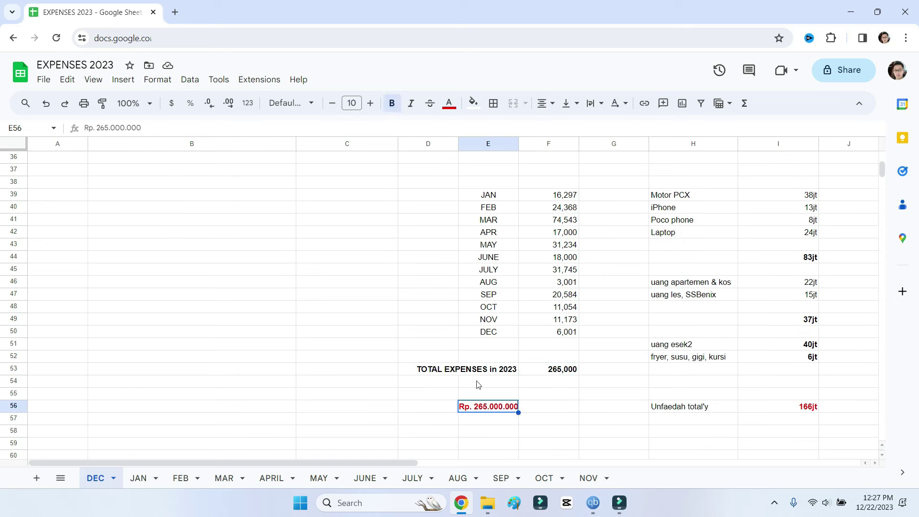
pyautogui.click(557, 406)
pyautogui.click(515, 408)
pyautogui.click(566, 407)
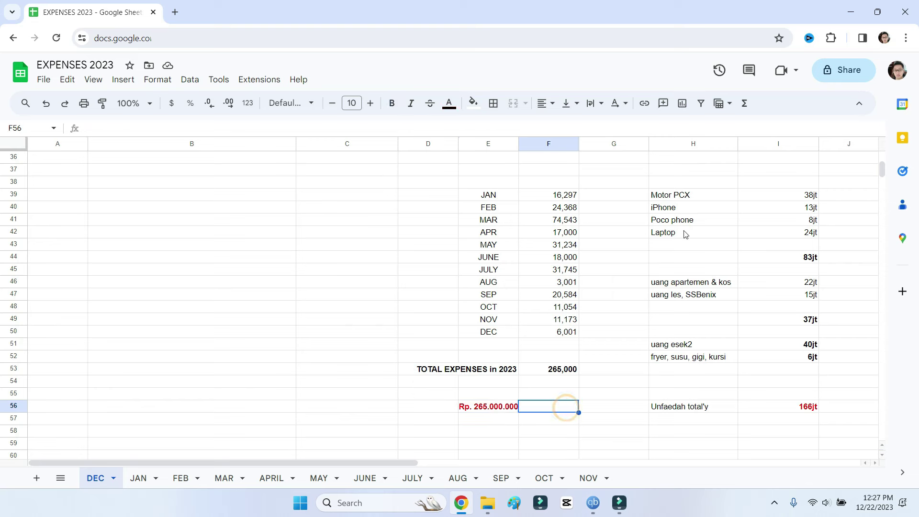
# Step: Look over the list of notable purchases beside the monthly summary and its "Unfaedah total'y" row
pyautogui.click(675, 424)
pyautogui.moveTo(674, 424); pyautogui.dragTo(794, 418)
pyautogui.click(775, 185)
pyautogui.click(694, 183)
pyautogui.click(703, 420)
pyautogui.click(699, 410)
pyautogui.click(749, 421)
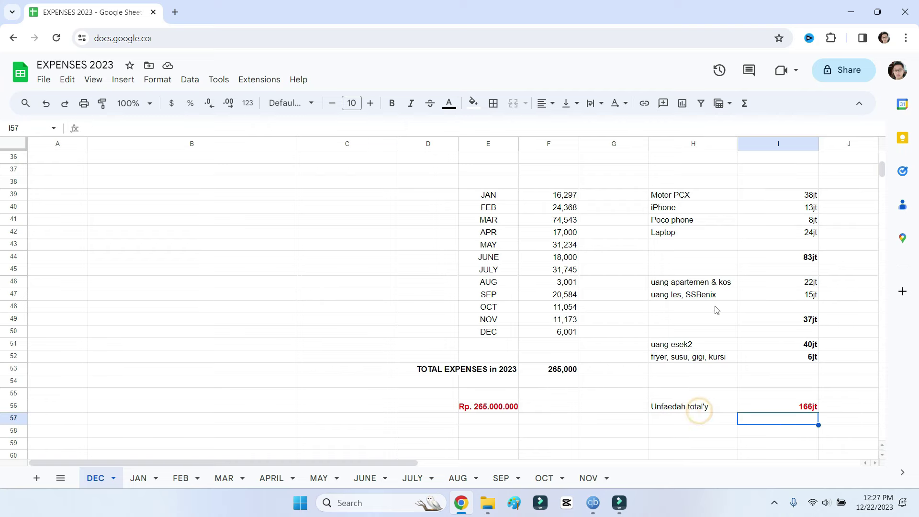
# Step: Examine the Motor PCX entry and its cost in the purchases list
pyautogui.click(687, 192)
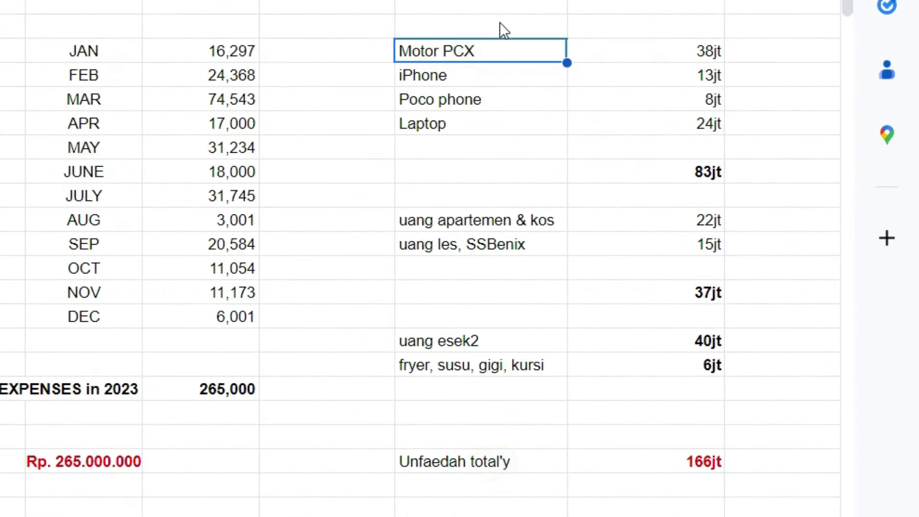
pyautogui.click(496, 24)
pyautogui.click(484, 51)
pyautogui.click(609, 50)
pyautogui.click(521, 52)
pyautogui.click(521, 50)
pyautogui.press('Right')
pyautogui.click(500, 56)
pyautogui.press('Right')
pyautogui.click(547, 60)
pyautogui.press('Right')
pyautogui.click(520, 58)
pyautogui.press('Right')
pyautogui.click(504, 60)
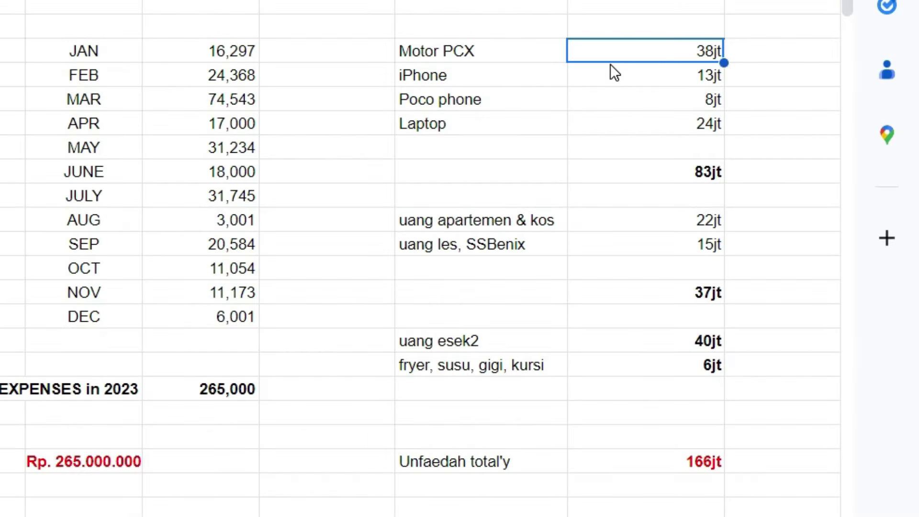
# Step: Examine the iPhone entry and its cost in the purchases list
pyautogui.click(484, 78)
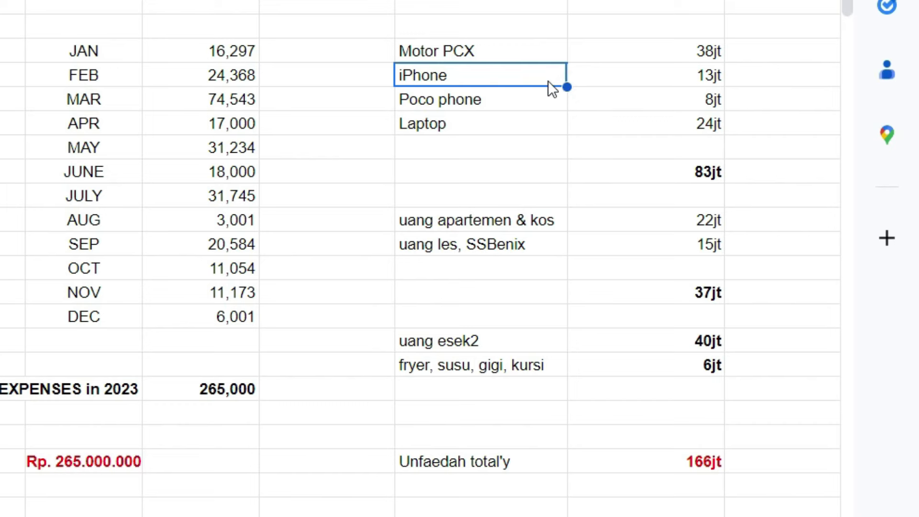
pyautogui.press('Right')
pyautogui.click(501, 80)
pyautogui.press('Right')
pyautogui.click(513, 79)
pyautogui.press('Right')
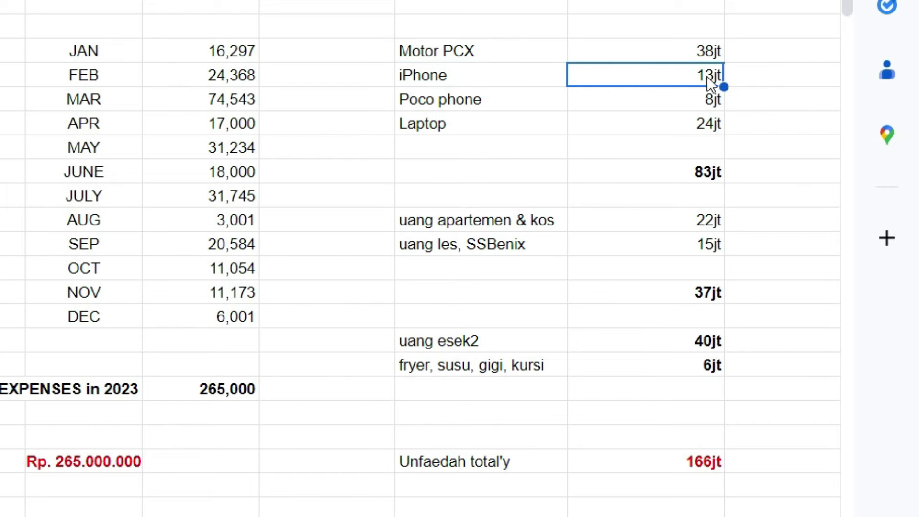
# Step: Examine the Poco phone entry and its cost, with a brief look back at the iPhone entry
pyautogui.click(512, 101)
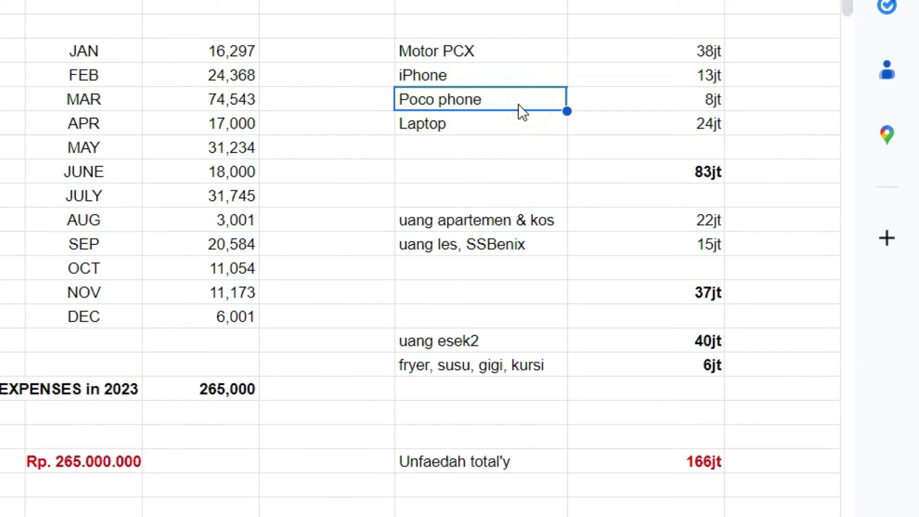
pyautogui.click(460, 75)
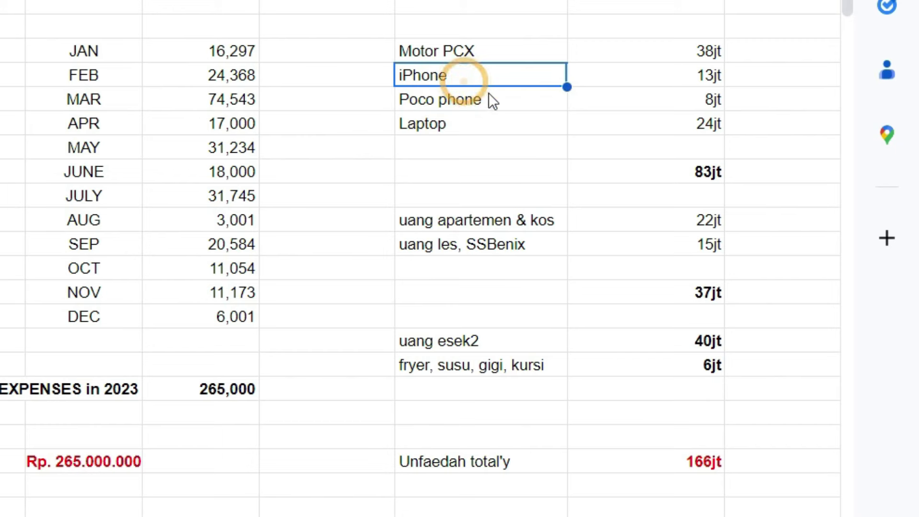
pyautogui.click(481, 101)
pyautogui.click(480, 101)
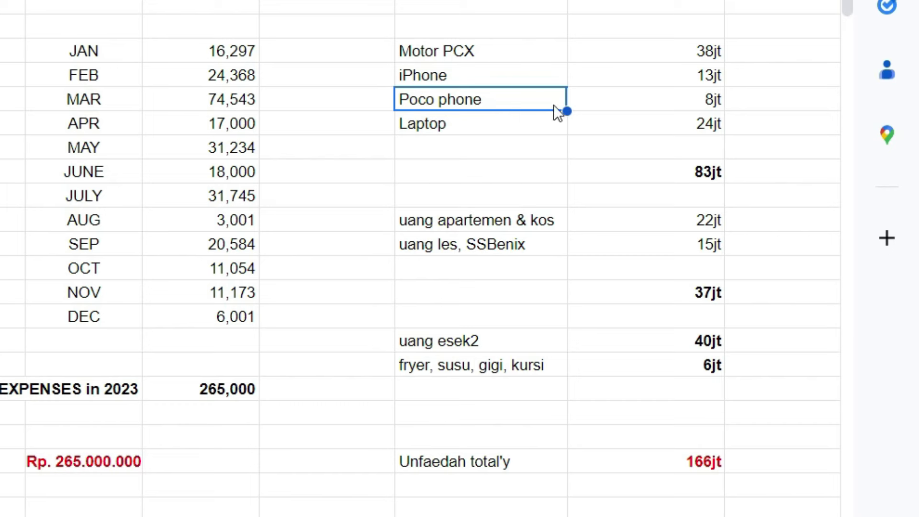
pyautogui.click(589, 105)
pyautogui.click(514, 105)
pyautogui.click(592, 104)
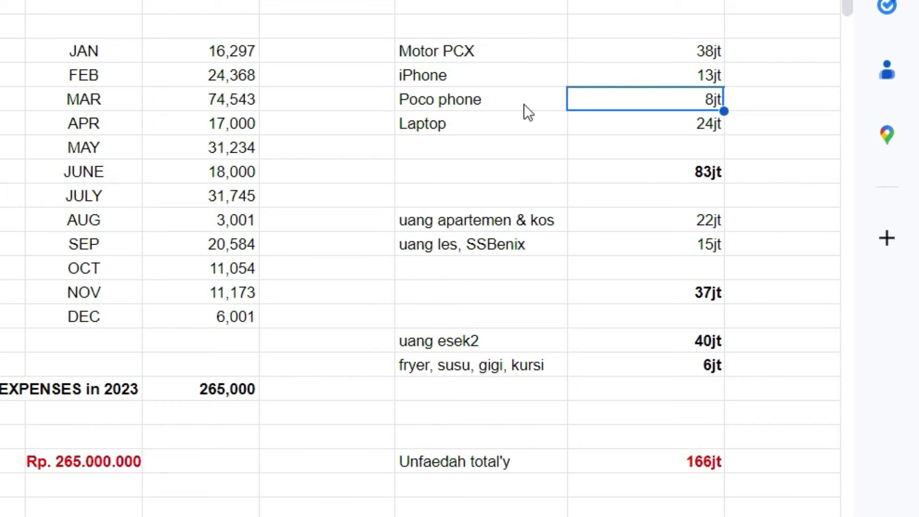
pyautogui.click(507, 102)
pyautogui.click(611, 103)
pyautogui.click(506, 102)
pyautogui.press('Right')
pyautogui.click(519, 104)
pyautogui.click(618, 102)
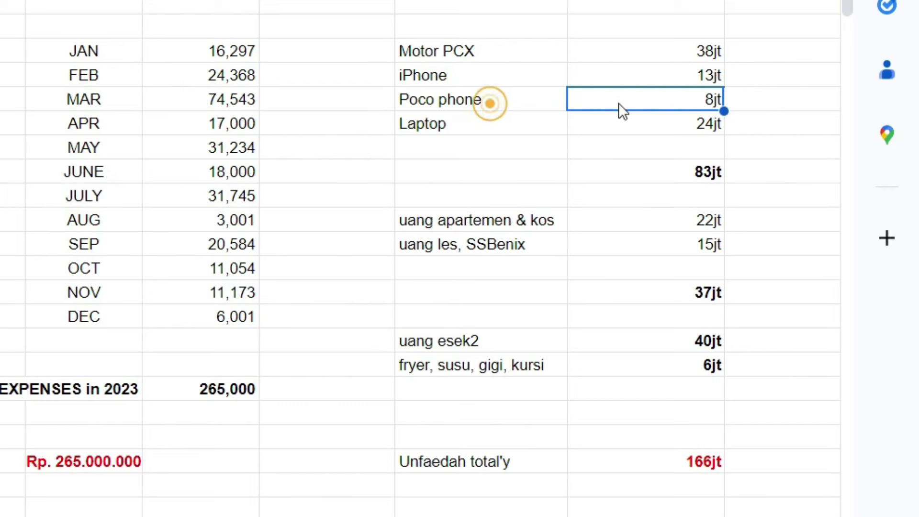
pyautogui.click(513, 102)
pyautogui.click(612, 103)
pyautogui.click(520, 103)
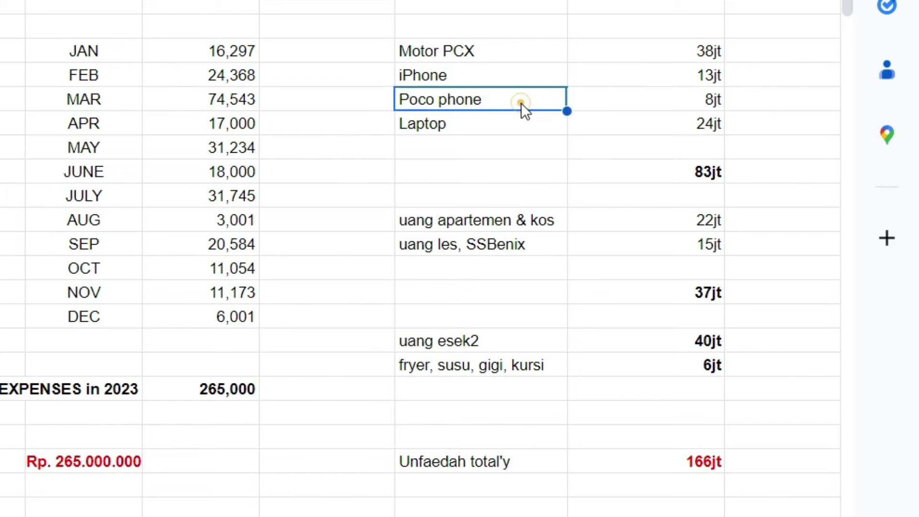
# Step: Compare the iPhone and Poco phone rows with their costs, highlighting each row and both rows together
pyautogui.moveTo(438, 83); pyautogui.dragTo(628, 82)
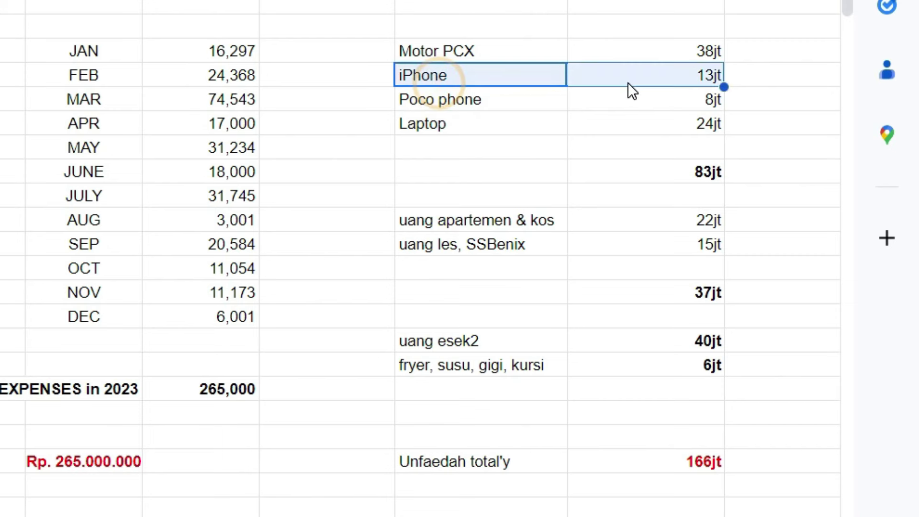
pyautogui.click(510, 105)
pyautogui.moveTo(488, 107); pyautogui.dragTo(622, 102)
pyautogui.click(525, 77)
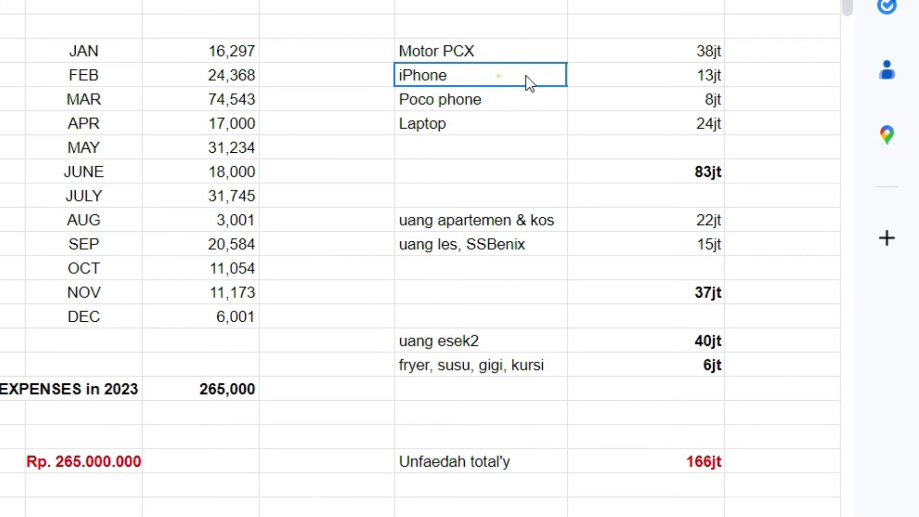
pyautogui.moveTo(498, 76); pyautogui.dragTo(625, 99)
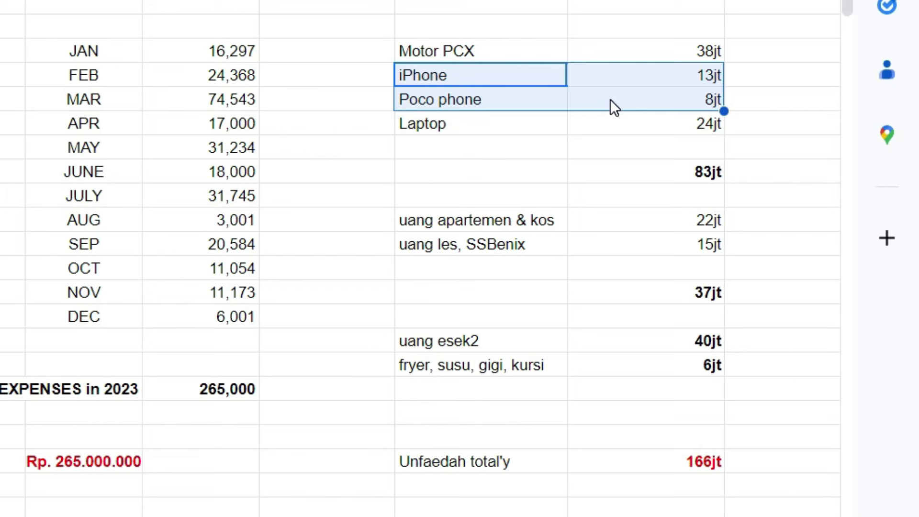
# Step: Review the iPhone row again, highlighting the entry together with its cost
pyautogui.click(531, 82)
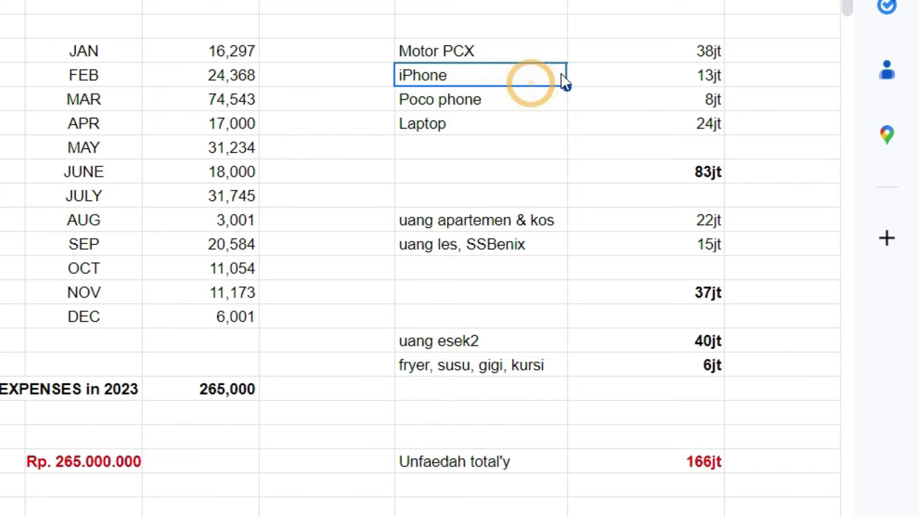
pyautogui.moveTo(545, 75); pyautogui.dragTo(632, 76)
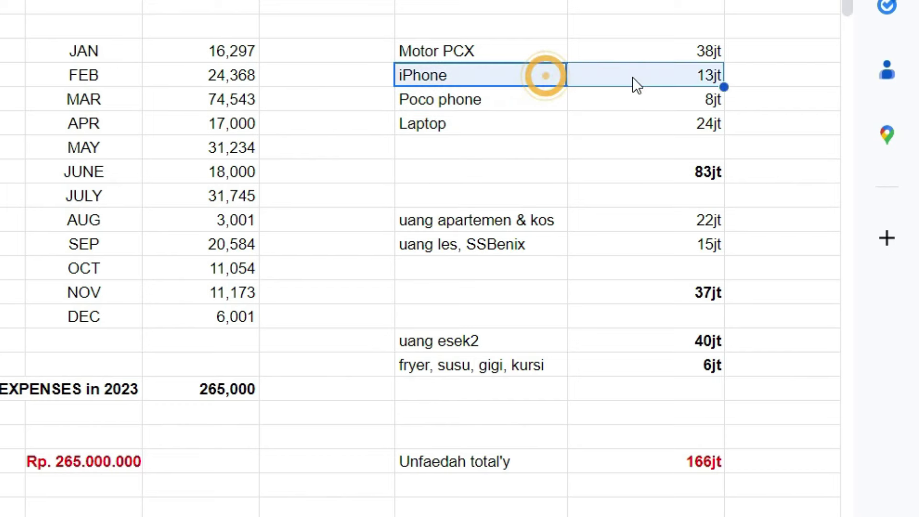
pyautogui.moveTo(524, 80); pyautogui.dragTo(613, 83)
pyautogui.click(549, 78)
pyautogui.moveTo(549, 76); pyautogui.dragTo(619, 84)
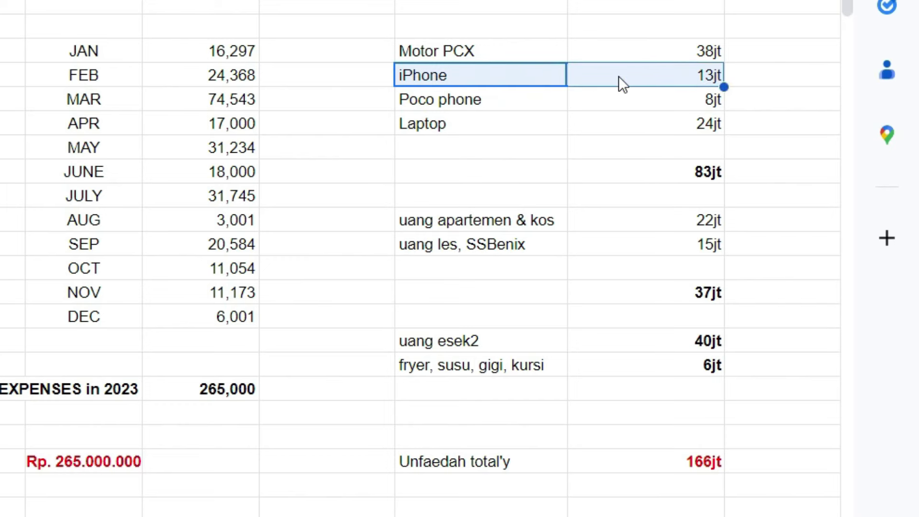
pyautogui.click(535, 87)
pyautogui.click(528, 76)
pyautogui.moveTo(492, 75); pyautogui.dragTo(630, 79)
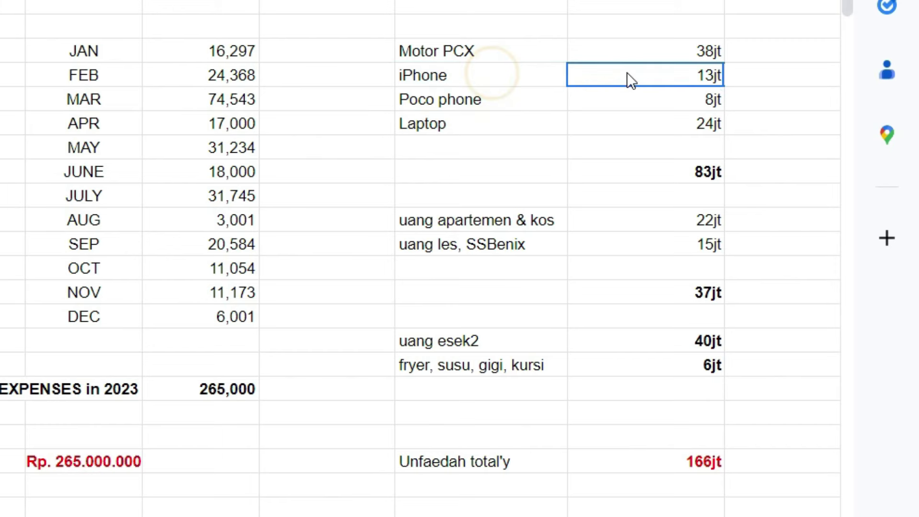
pyautogui.click(516, 73)
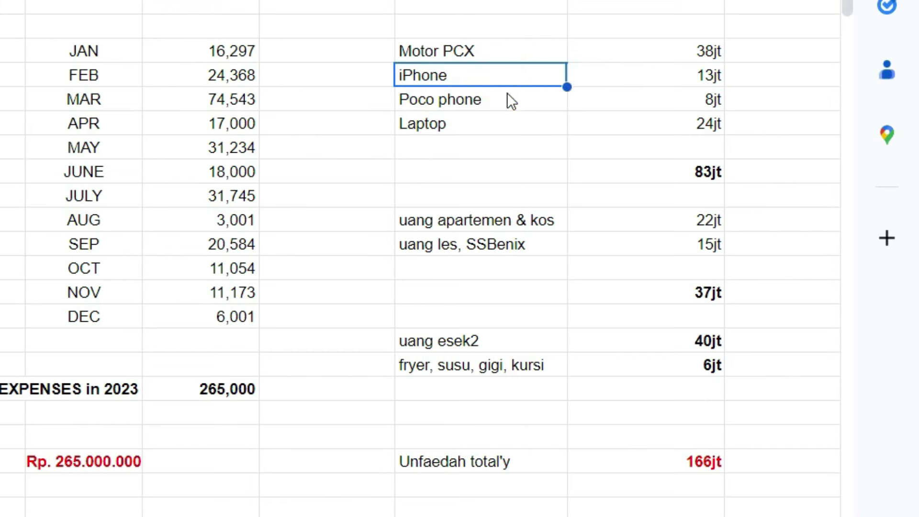
# Step: Alternate between the iPhone and Poco phone entries to compare them, finishing on the iPhone's cost
pyautogui.click(497, 102)
pyautogui.click(498, 72)
pyautogui.click(492, 98)
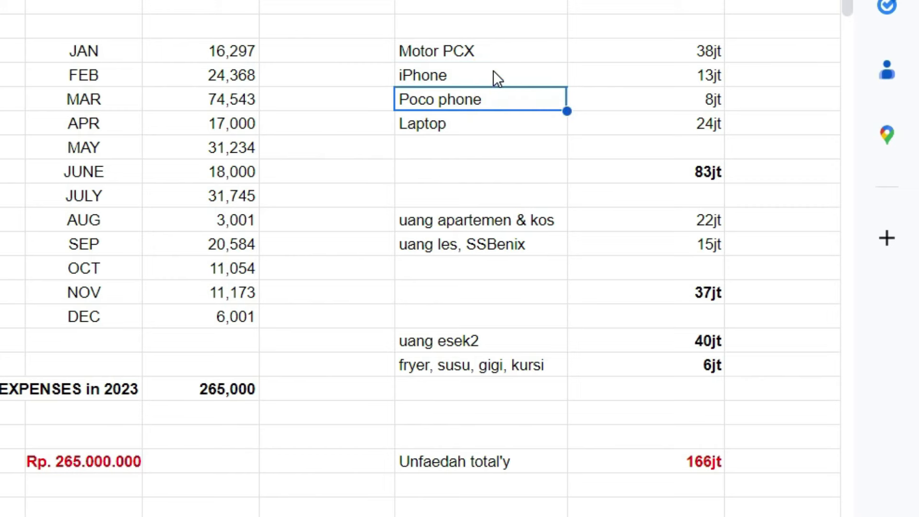
pyautogui.click(462, 76)
pyautogui.click(470, 104)
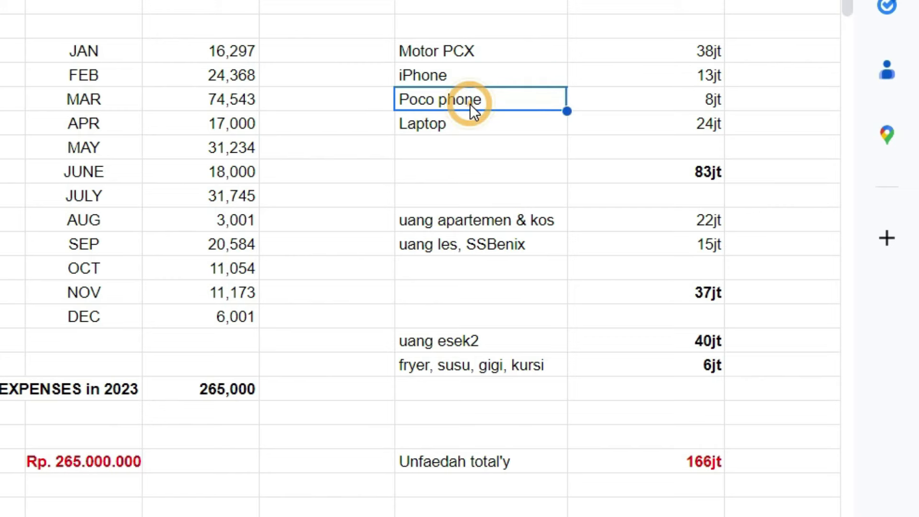
pyautogui.click(538, 74)
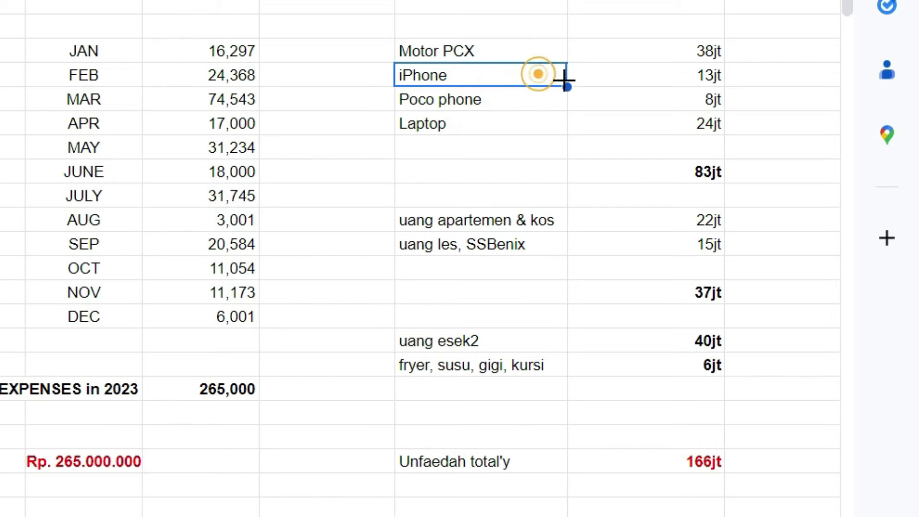
pyautogui.moveTo(564, 81); pyautogui.dragTo(598, 78)
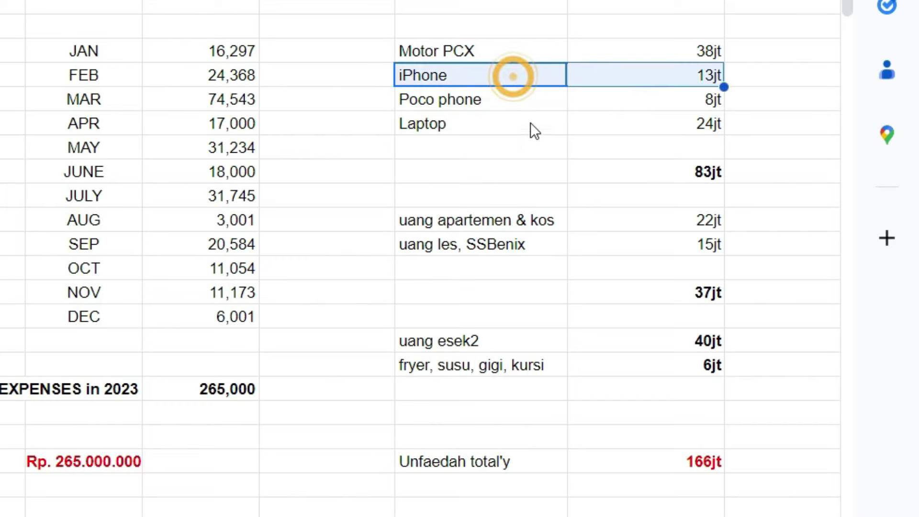
# Step: Examine the Laptop entry and its cost, highlighting both cells of the row
pyautogui.click(483, 131)
pyautogui.click(484, 147)
pyautogui.moveTo(468, 124); pyautogui.dragTo(629, 126)
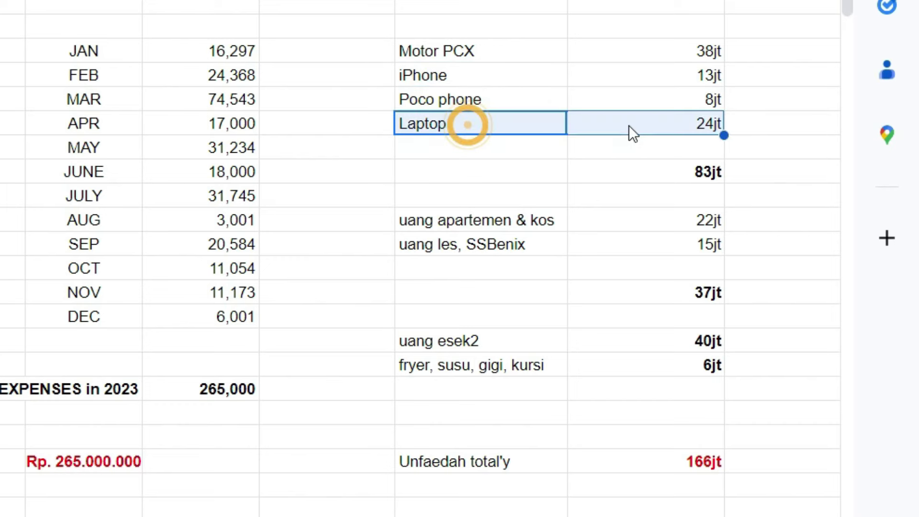
pyautogui.click(513, 148)
pyautogui.moveTo(512, 123); pyautogui.dragTo(614, 131)
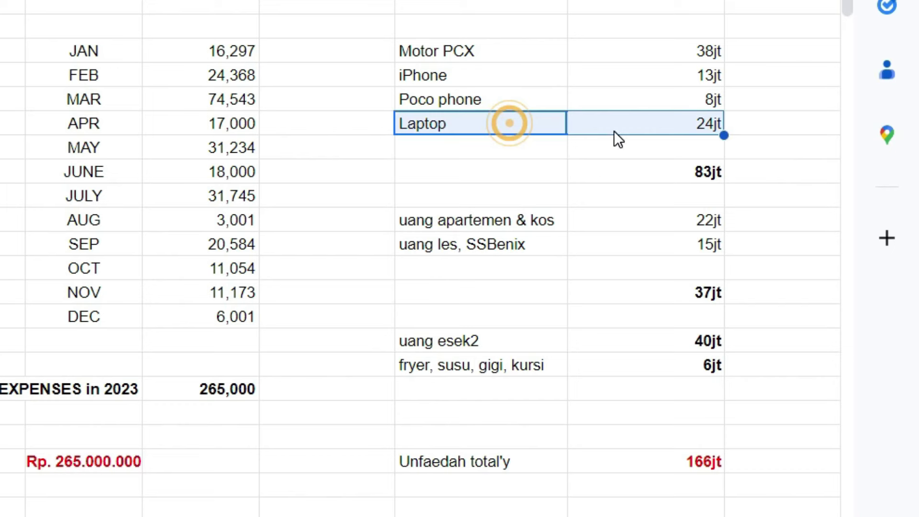
pyautogui.click(521, 168)
pyautogui.moveTo(488, 127); pyautogui.dragTo(612, 133)
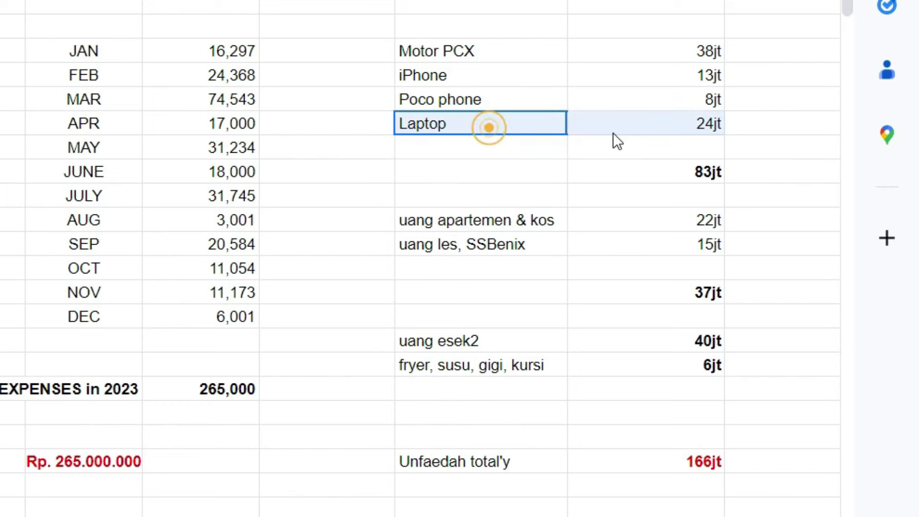
# Step: Compare the Laptop row with the bold subtotal of the vehicle and gadget purchases below it
pyautogui.moveTo(531, 176); pyautogui.dragTo(618, 181)
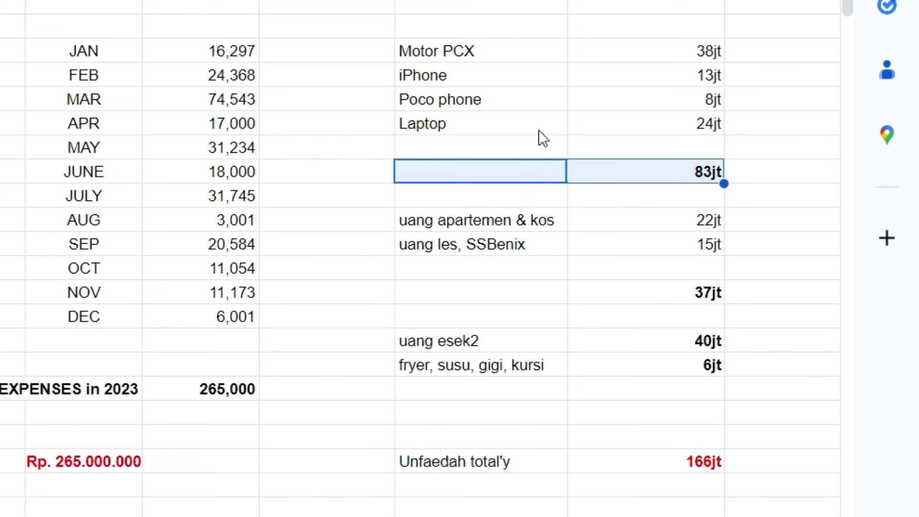
pyautogui.moveTo(536, 123); pyautogui.dragTo(603, 131)
pyautogui.click(550, 153)
pyautogui.click(494, 179)
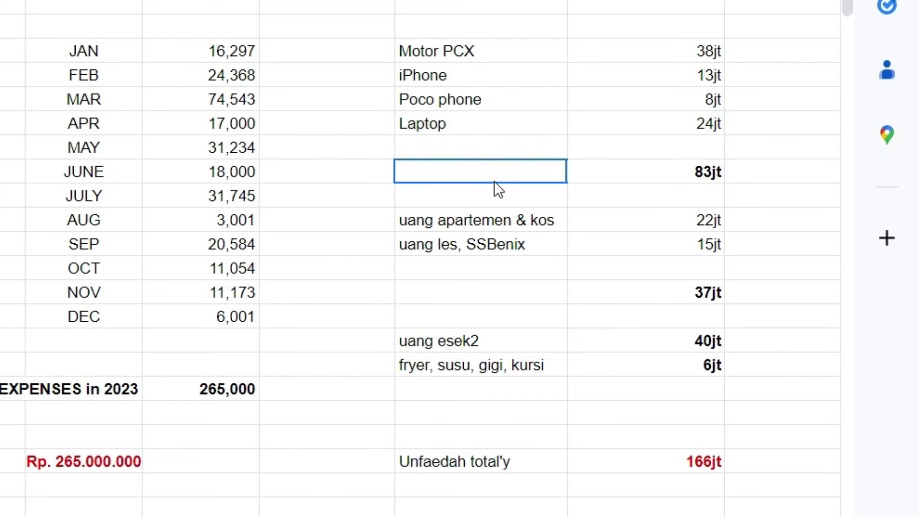
pyautogui.moveTo(493, 181); pyautogui.dragTo(623, 182)
pyautogui.moveTo(466, 123); pyautogui.dragTo(607, 125)
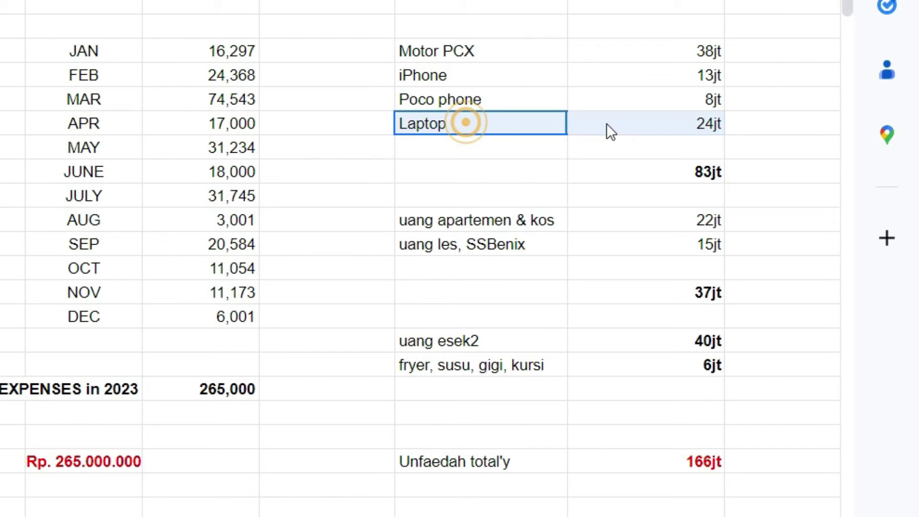
# Step: Go over the Laptop row once more, alternating with the subtotal row beneath it and finishing on the subtotal cell
pyautogui.click(530, 176)
pyautogui.moveTo(510, 177); pyautogui.dragTo(594, 182)
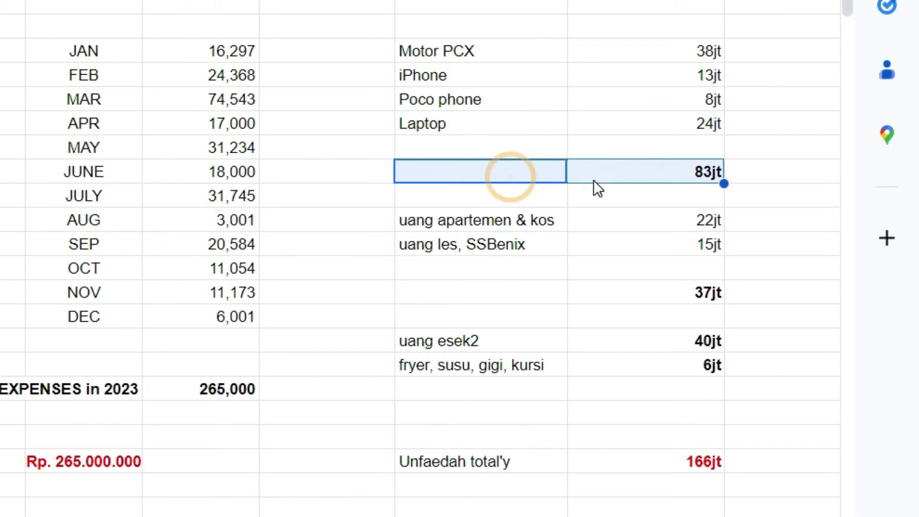
pyautogui.moveTo(502, 123); pyautogui.dragTo(617, 131)
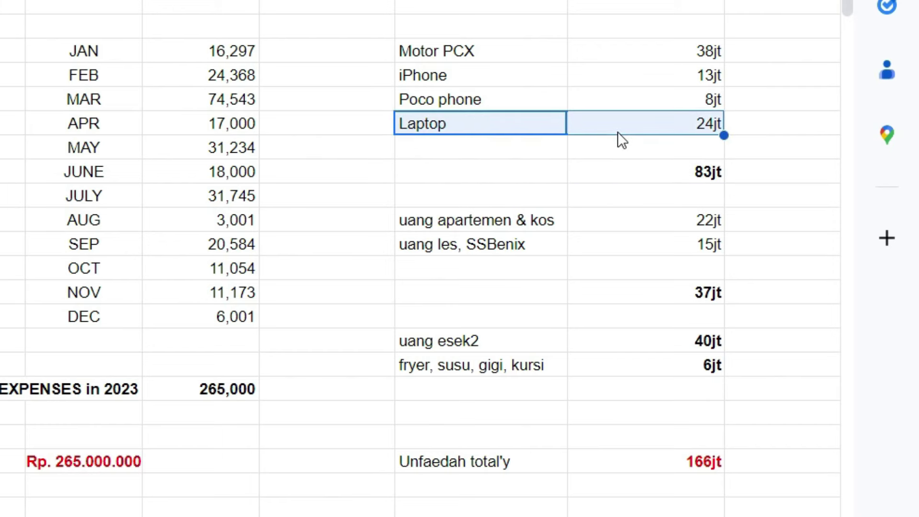
pyautogui.click(530, 173)
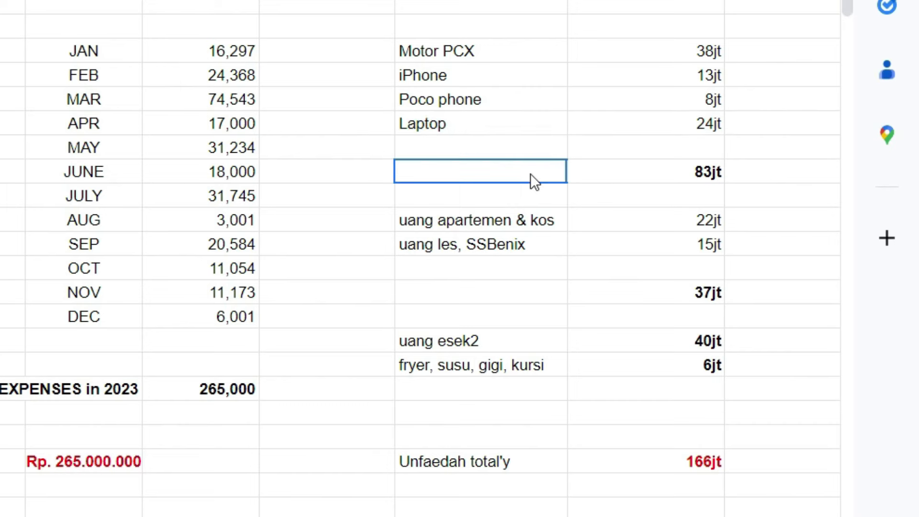
pyautogui.moveTo(529, 174); pyautogui.dragTo(602, 173)
pyautogui.moveTo(523, 125); pyautogui.dragTo(605, 130)
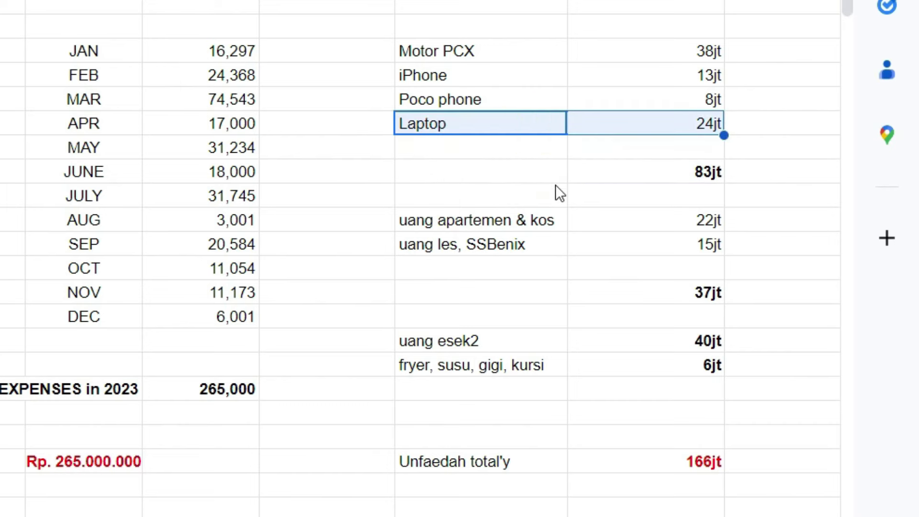
pyautogui.click(569, 180)
pyautogui.click(526, 144)
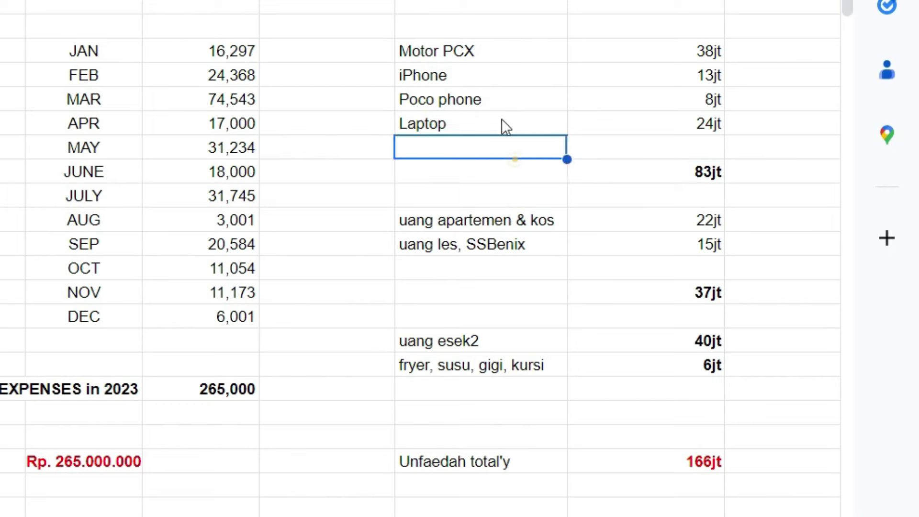
pyautogui.click(650, 178)
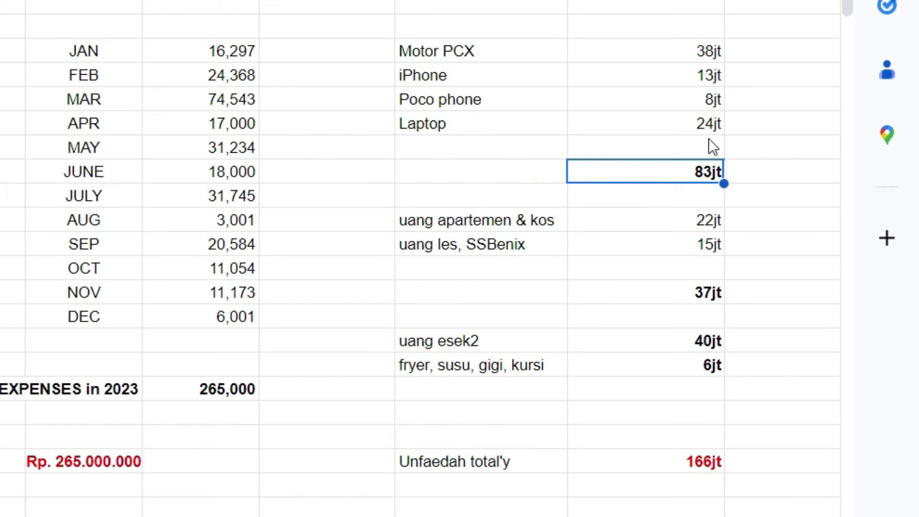
# Step: Examine the block with "uang apartemen & kos" and "uang les, SSBenix", highlighting both entries together with their costs
pyautogui.click(502, 202)
pyautogui.moveTo(482, 222); pyautogui.dragTo(588, 245)
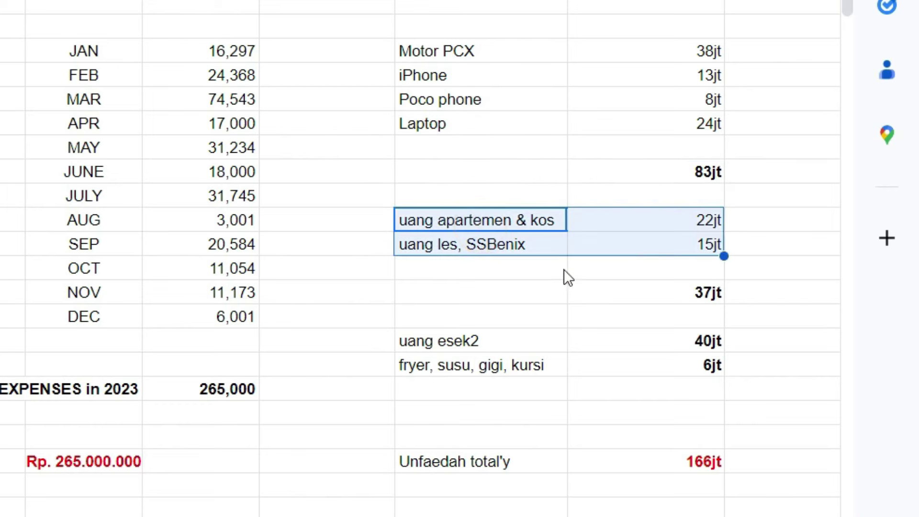
pyautogui.click(527, 272)
pyautogui.click(486, 219)
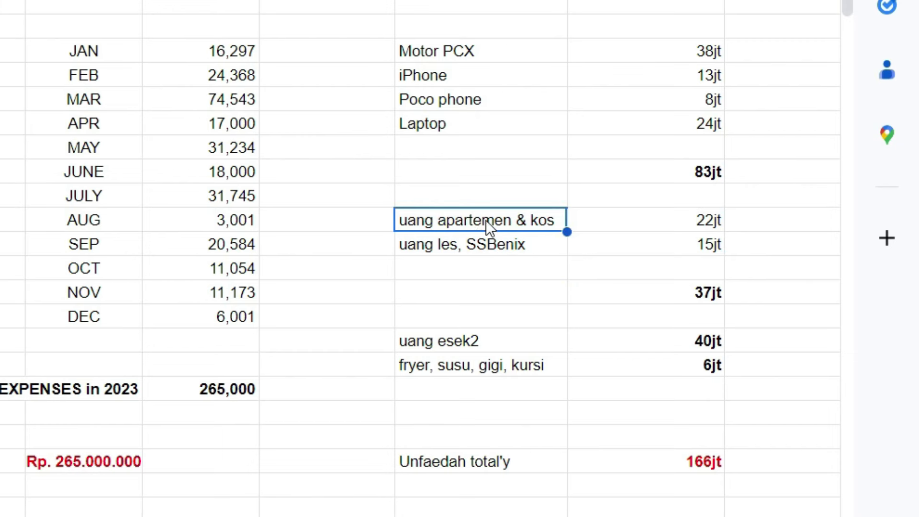
pyautogui.click(513, 249)
pyautogui.click(468, 268)
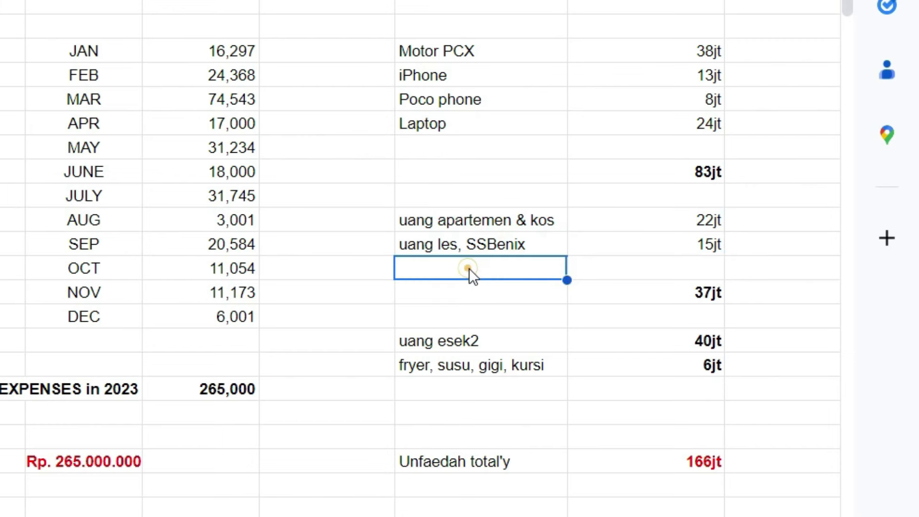
pyautogui.click(478, 243)
pyautogui.moveTo(453, 212); pyautogui.dragTo(598, 246)
pyautogui.click(497, 243)
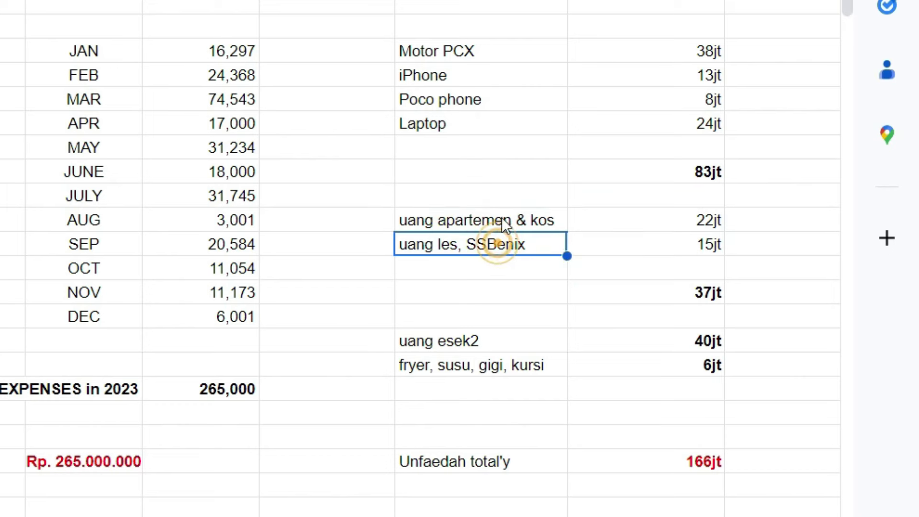
# Step: Alternate between the apartment and course entries, finishing on the cost of "uang apartemen & kos"
pyautogui.click(501, 216)
pyautogui.click(497, 244)
pyautogui.click(503, 225)
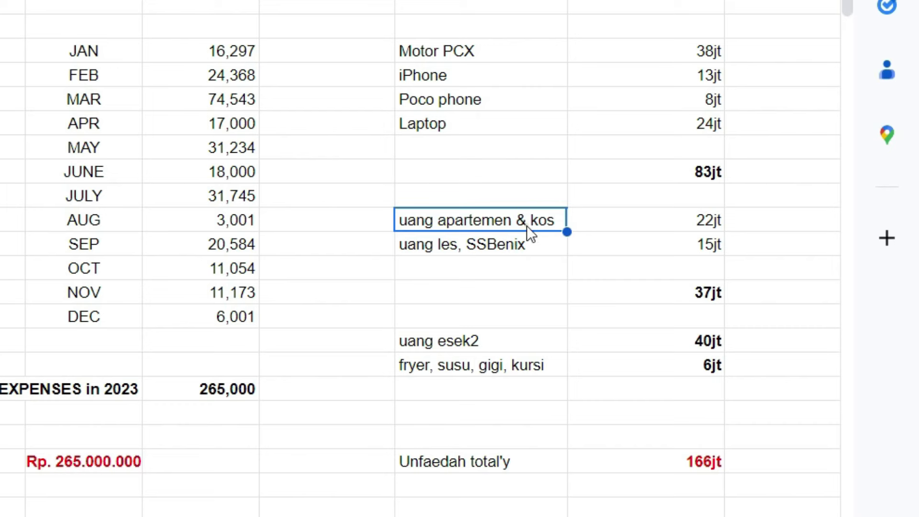
pyautogui.click(526, 229)
pyautogui.click(526, 222)
pyautogui.click(640, 226)
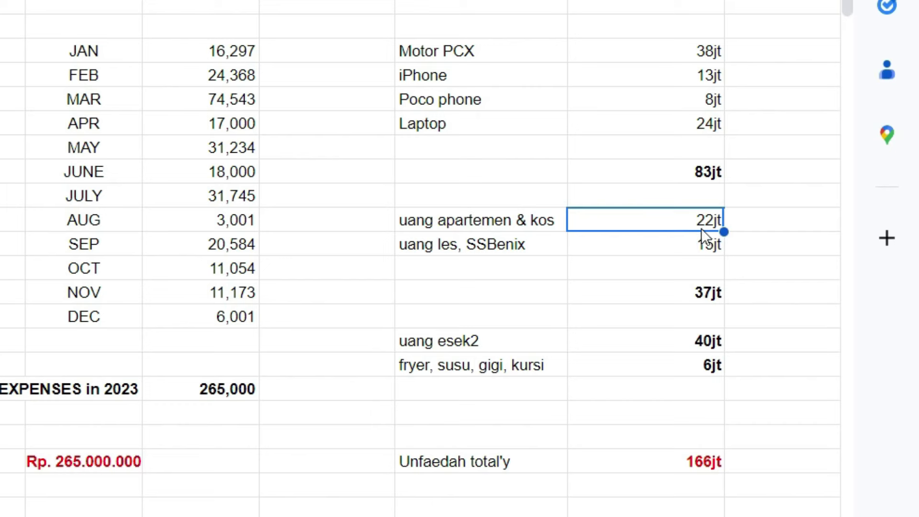
# Step: Review the "uang apartemen & kos" entry repeatedly against its cost in the neighbouring cell
pyautogui.click(539, 268)
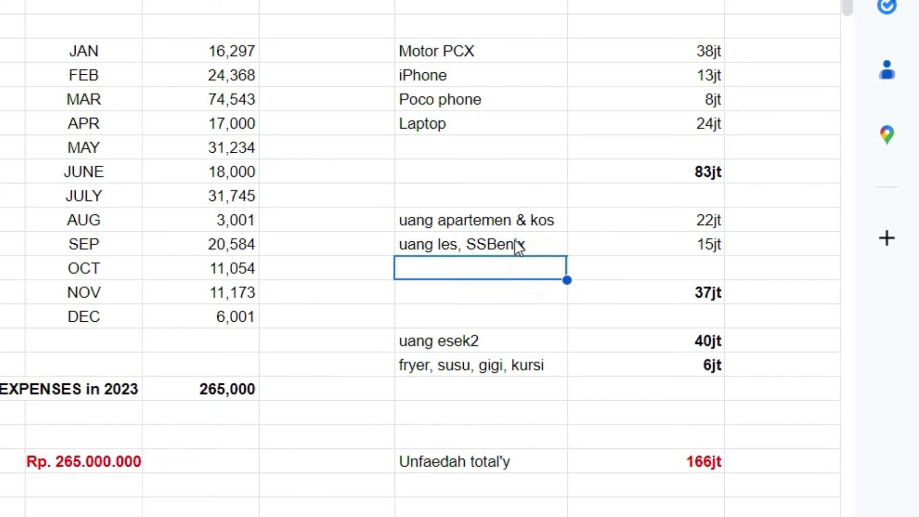
pyautogui.click(527, 223)
pyautogui.click(639, 224)
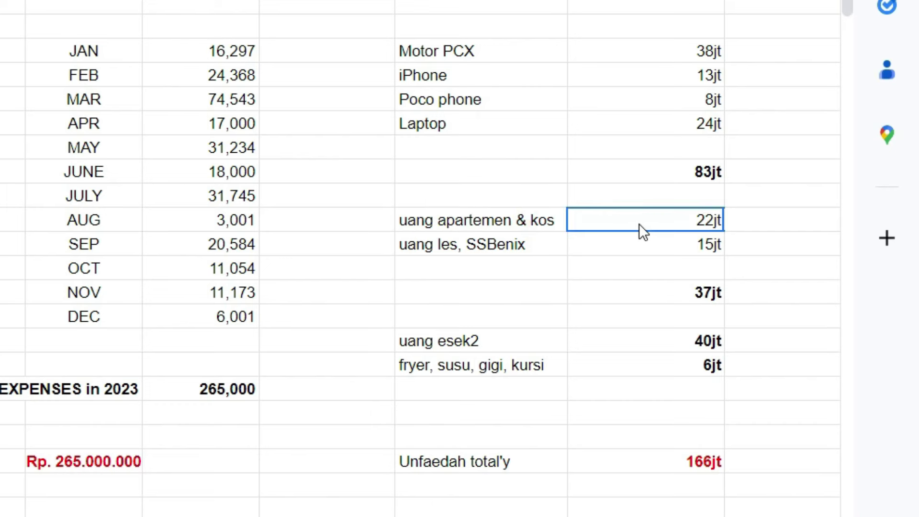
pyautogui.click(526, 220)
pyautogui.click(632, 226)
pyautogui.click(504, 216)
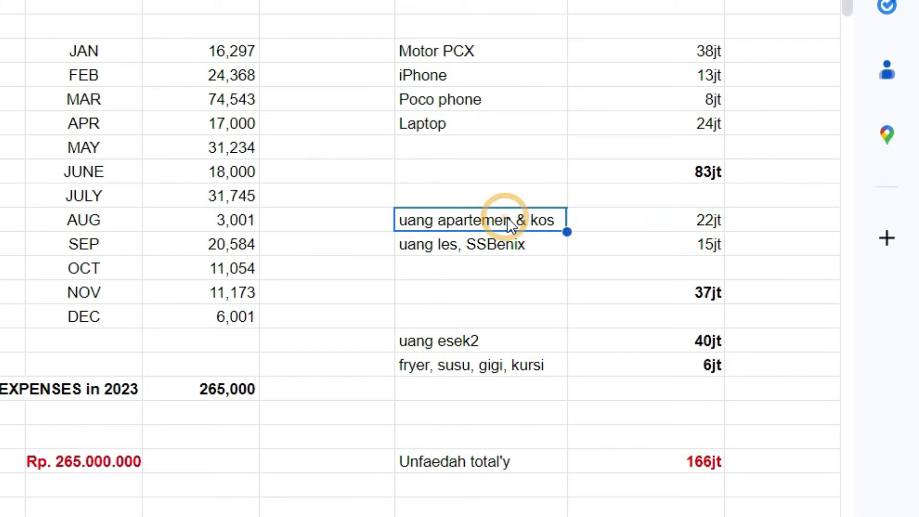
pyautogui.click(610, 221)
# Step: Examine the "uang les, SSBenix" entry and its cost
pyautogui.click(504, 248)
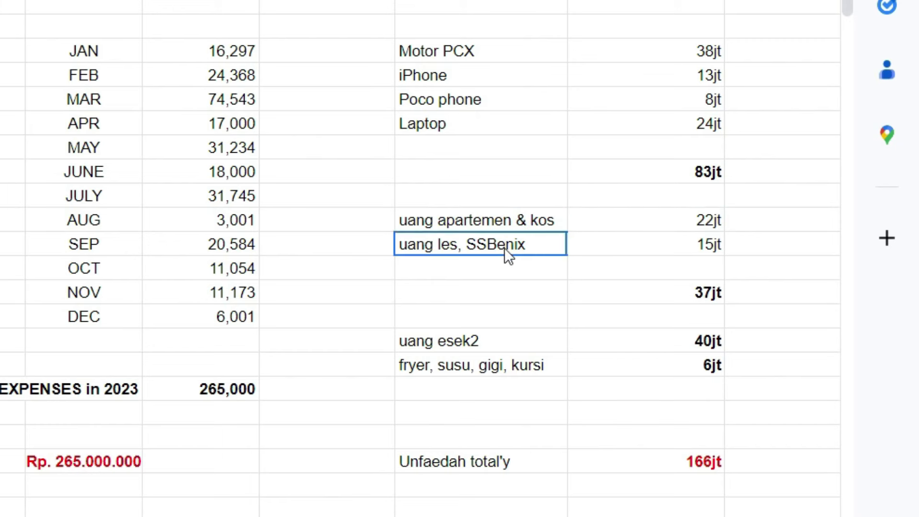
pyautogui.click(526, 268)
pyautogui.click(472, 249)
pyautogui.click(522, 268)
pyautogui.click(510, 244)
pyautogui.click(610, 266)
pyautogui.click(504, 239)
pyautogui.click(581, 247)
pyautogui.click(513, 245)
pyautogui.press('Tab')
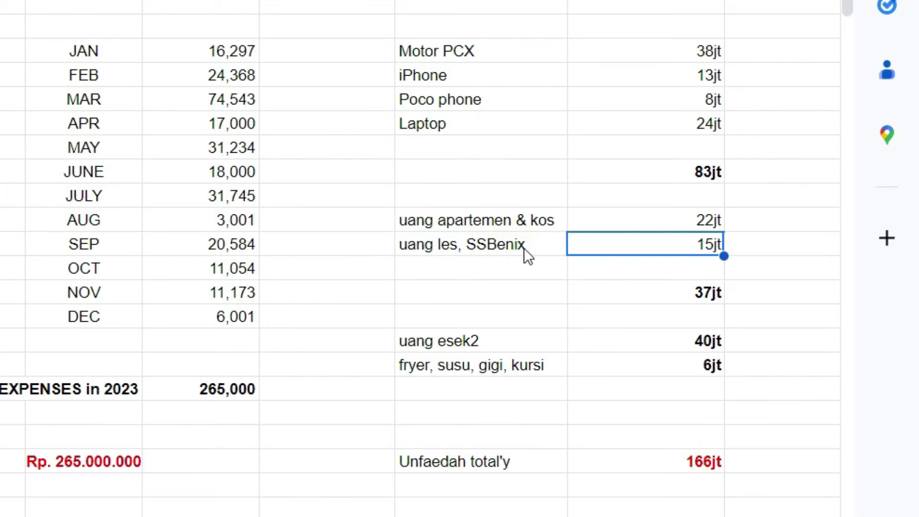
# Step: Compare the "uang les, SSBenix" row with the bold subtotal of the apartment and course expenses
pyautogui.click(502, 249)
pyautogui.press('Tab')
pyautogui.click(688, 289)
pyautogui.click(480, 247)
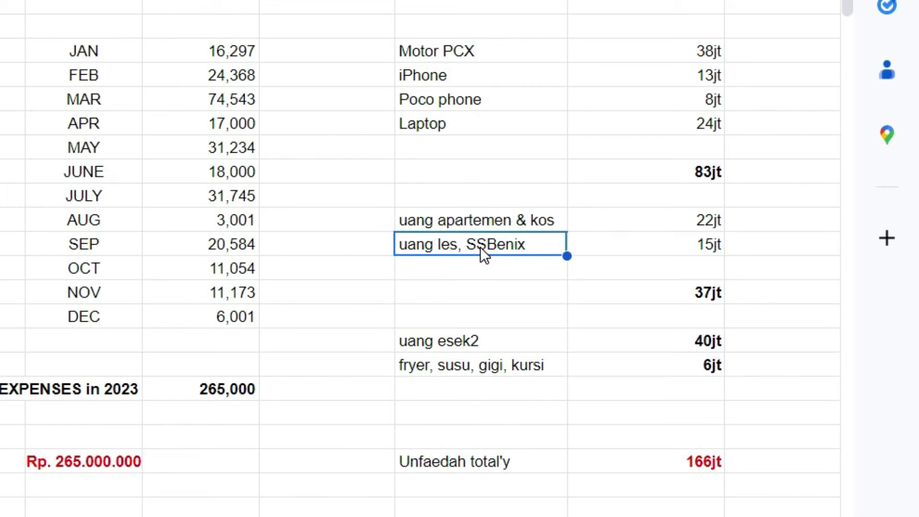
pyautogui.click(627, 247)
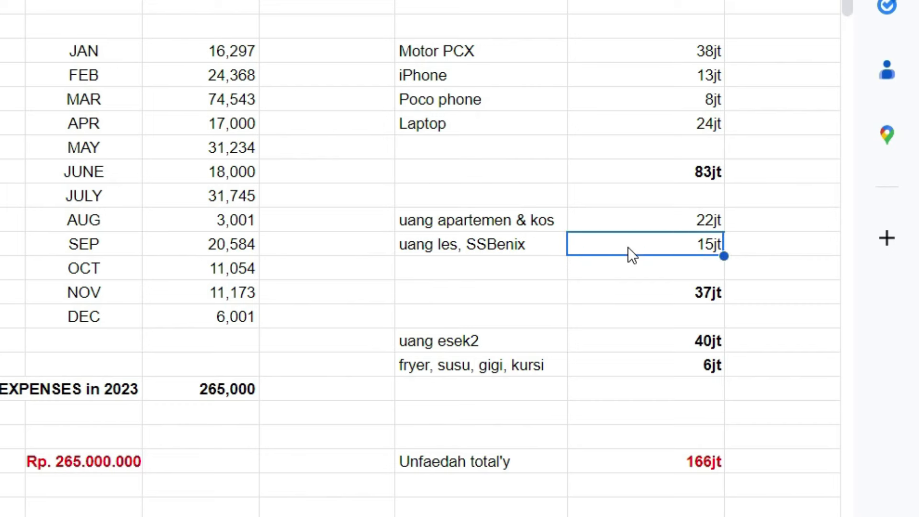
pyautogui.click(660, 294)
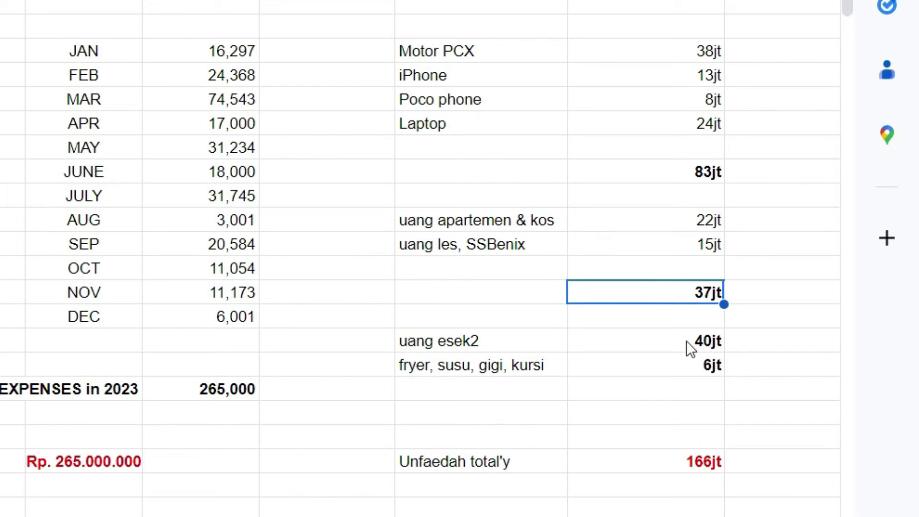
# Step: Examine the "uang esek2" entry, alternating between its label and its bold amount
pyautogui.click(429, 344)
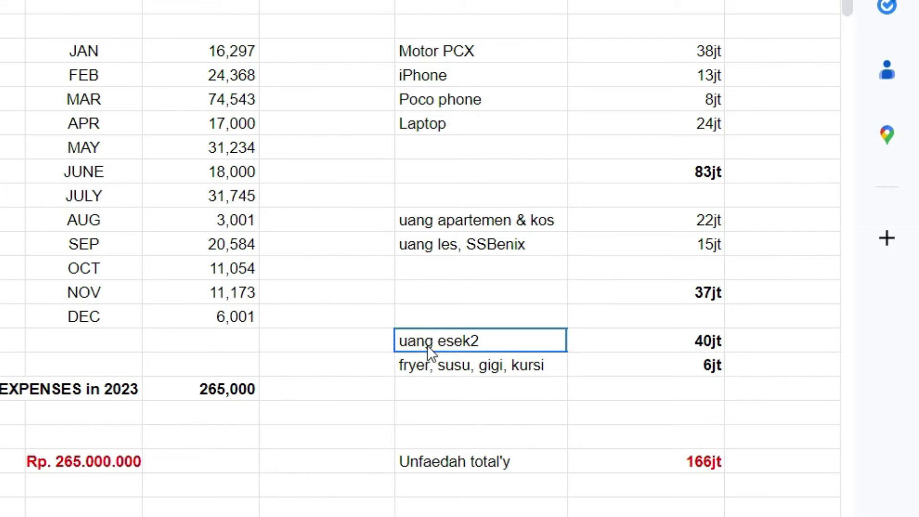
pyautogui.click(601, 350)
pyautogui.click(500, 350)
pyautogui.click(600, 342)
pyautogui.click(518, 342)
pyautogui.click(612, 347)
pyautogui.click(536, 346)
# Step: Examine the items named in the "fryer, susu, gigi, kursi" entry
pyautogui.click(500, 366)
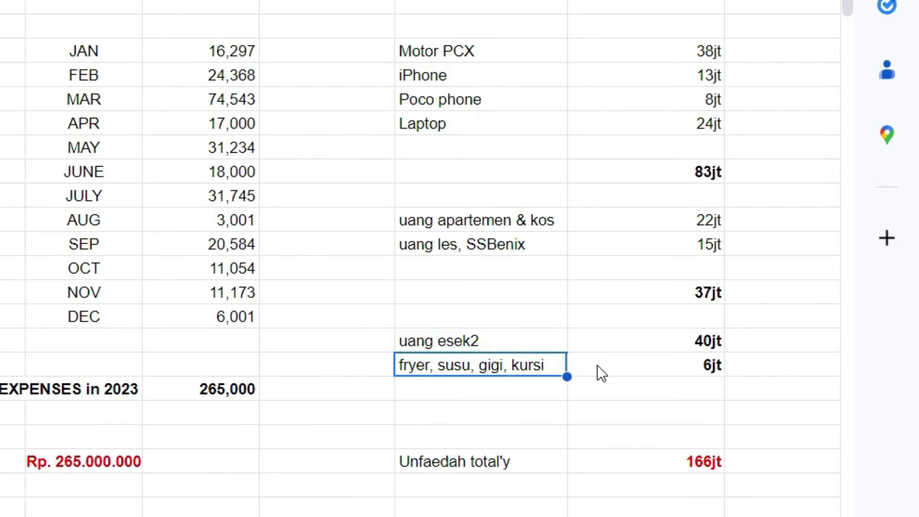
pyautogui.press('Down')
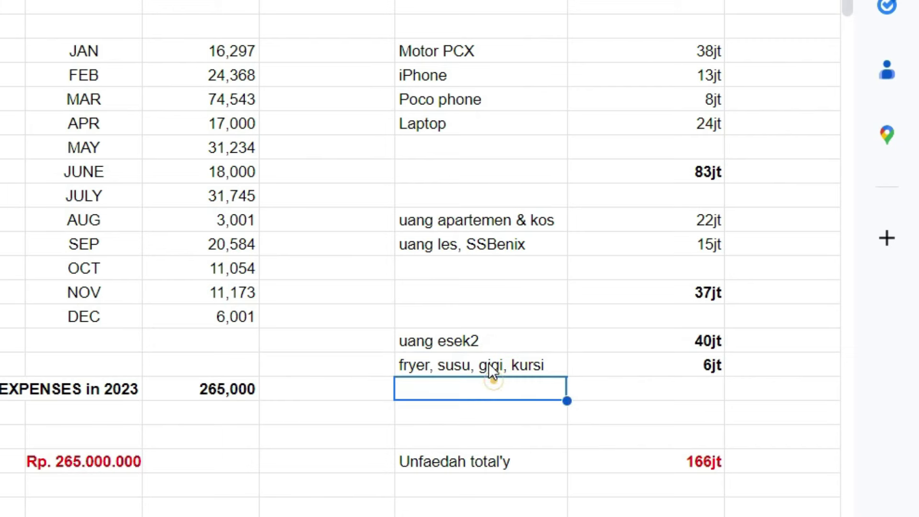
pyautogui.click(489, 366)
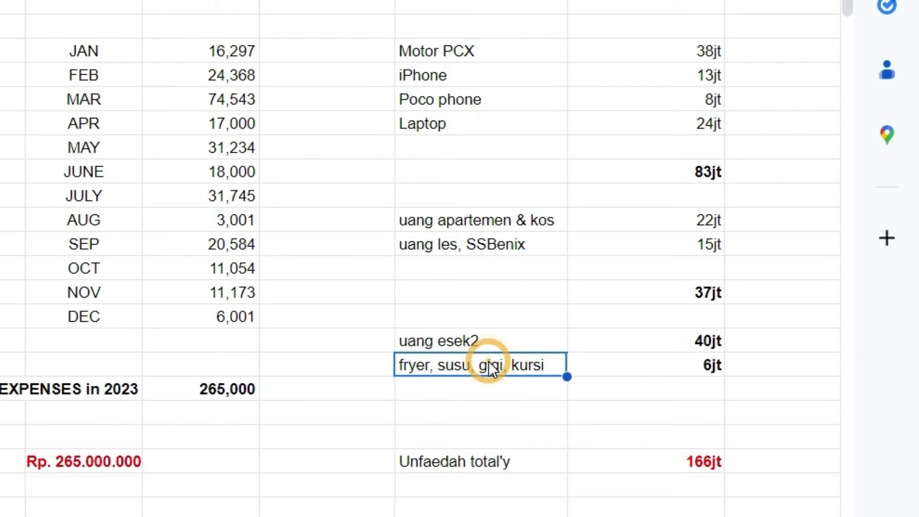
pyautogui.click(461, 380)
pyautogui.click(455, 366)
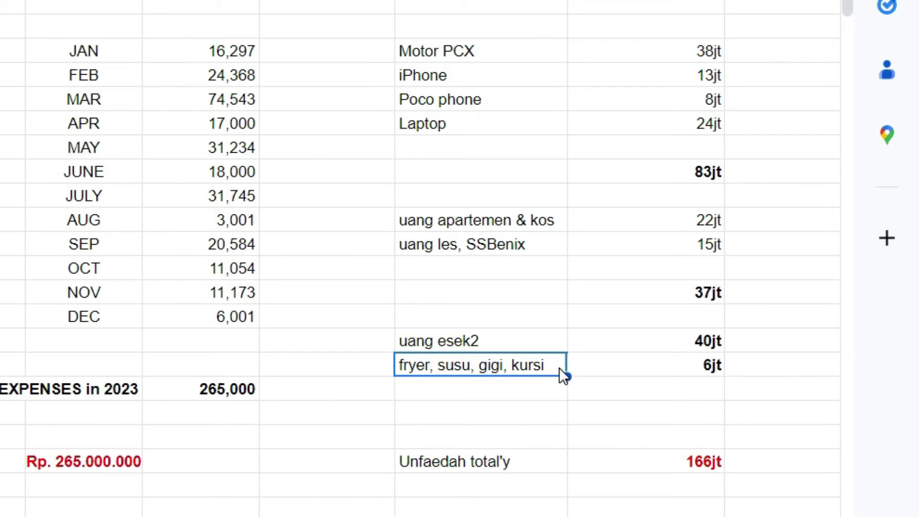
pyautogui.click(549, 394)
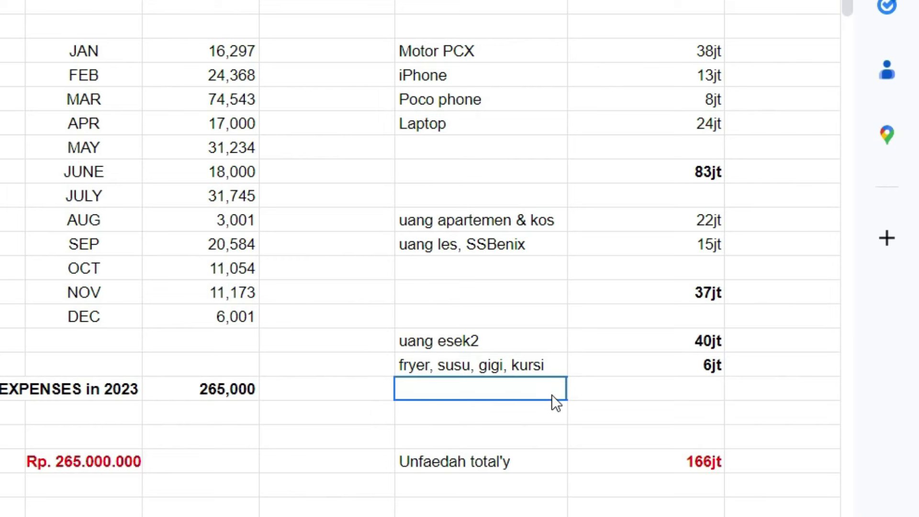
pyautogui.click(517, 371)
pyautogui.click(539, 394)
pyautogui.click(504, 370)
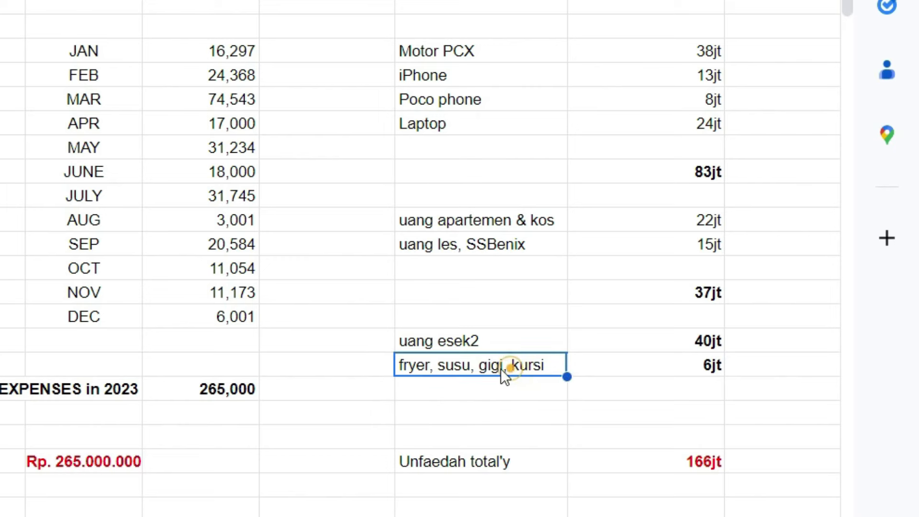
# Step: Compare the "fryer, susu, gigi, kursi" entry with its bold amount
pyautogui.click(589, 368)
pyautogui.click(489, 368)
pyautogui.click(534, 389)
pyautogui.click(608, 371)
# Step: Review the four bold amounts in the unnecessary-purchases list that make up its overall total
pyautogui.click(679, 341)
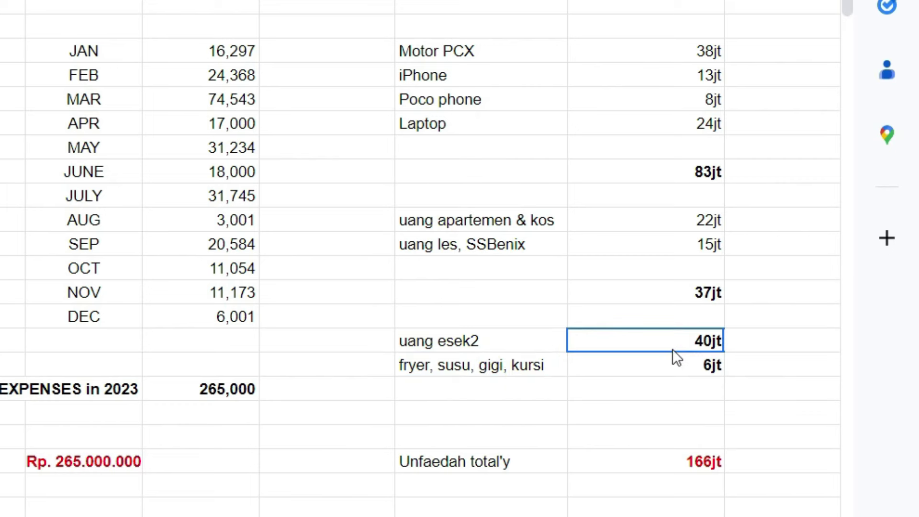
pyautogui.click(673, 367)
pyautogui.click(669, 300)
pyautogui.click(670, 175)
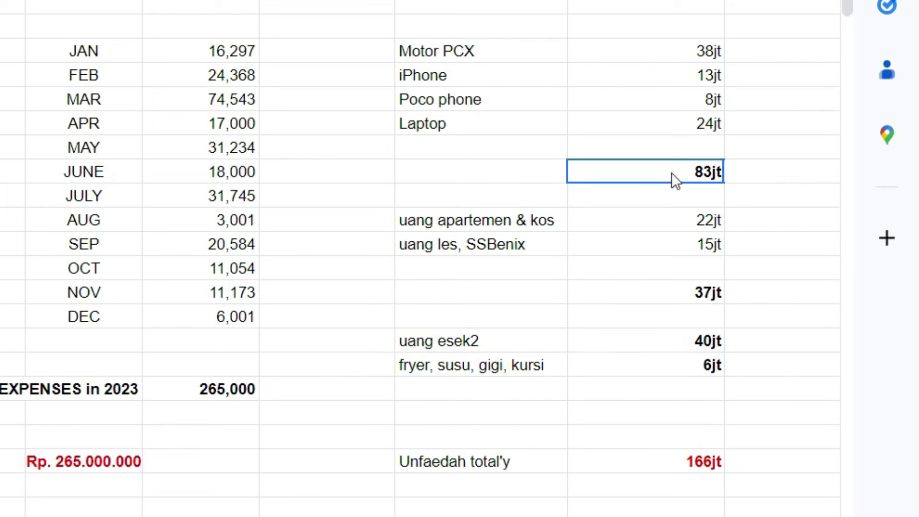
pyautogui.click(683, 367)
pyautogui.click(676, 340)
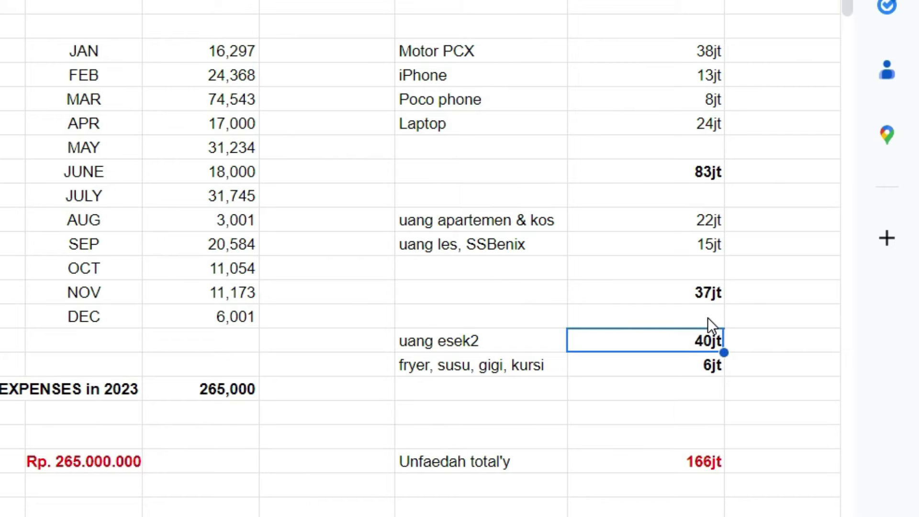
# Step: Open Calculator and add 46, 37 and 83 to verify the sum of the bold amounts
pyautogui.press('XF86Calculator')
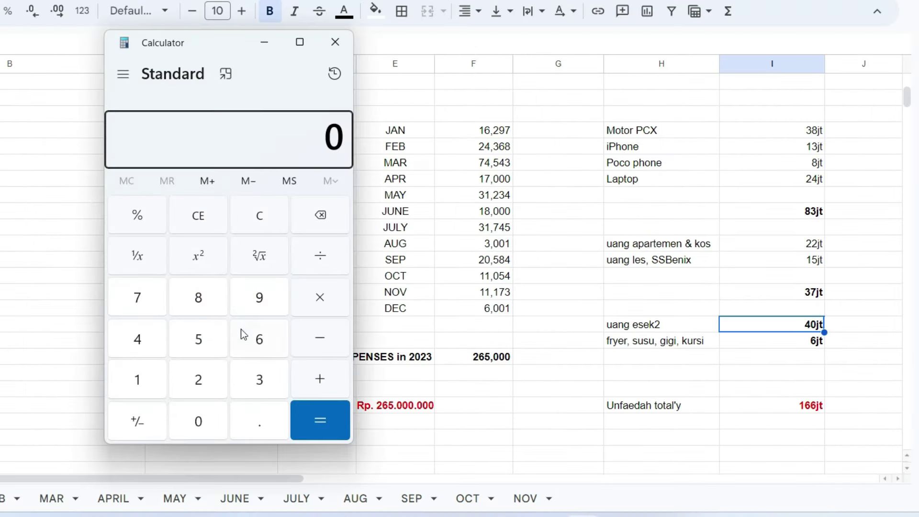
pyautogui.click(156, 348)
pyautogui.click(249, 343)
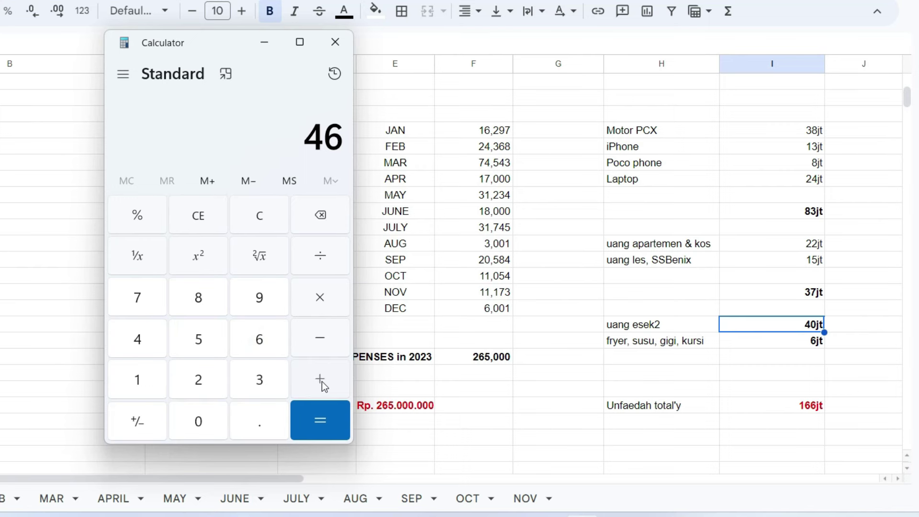
pyautogui.click(320, 381)
pyautogui.click(258, 378)
pyautogui.click(133, 294)
pyautogui.click(308, 381)
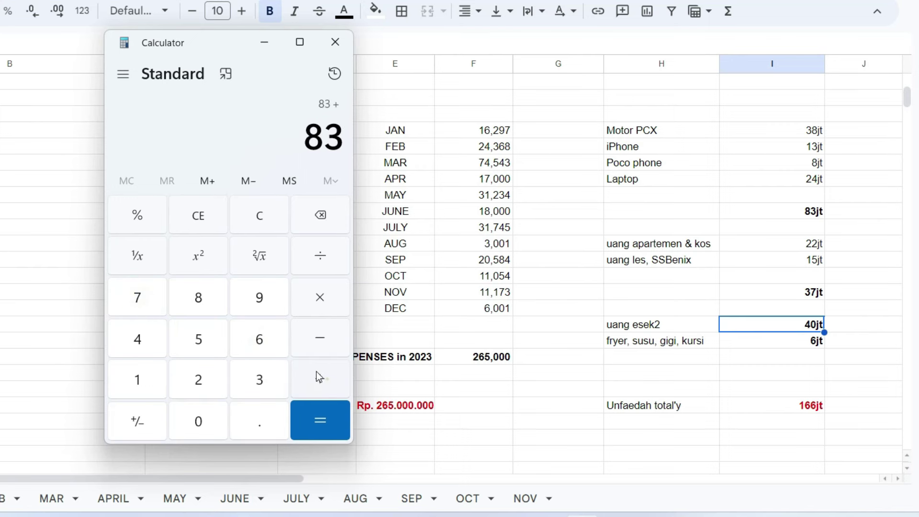
pyautogui.click(198, 297)
pyautogui.click(260, 380)
pyautogui.press('Return')
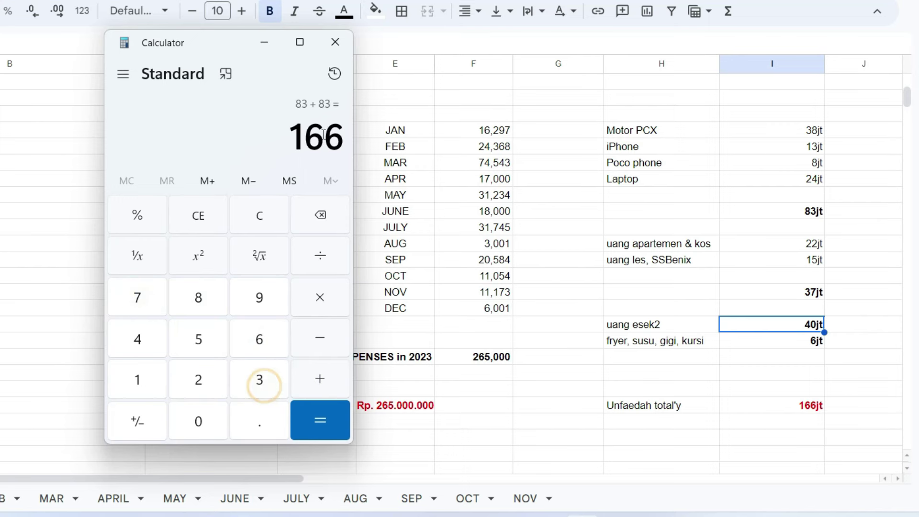
# Step: Close Calculator and check the sum against the red amount in the "Unfaedah total'y" row
pyautogui.click(335, 42)
pyautogui.click(655, 399)
pyautogui.click(762, 409)
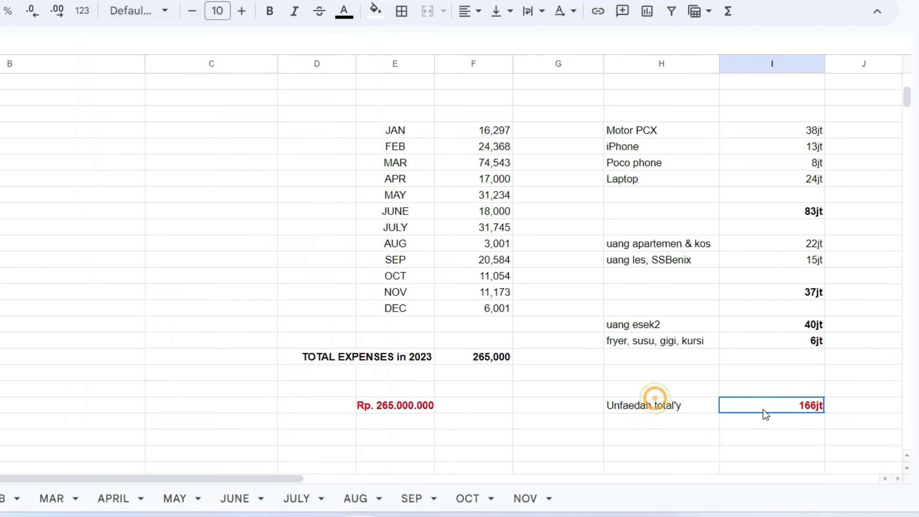
# Step: Compare the red yearly expense total with the unnecessary-purchases list and its "Unfaedah total'y" amount
pyautogui.click(409, 408)
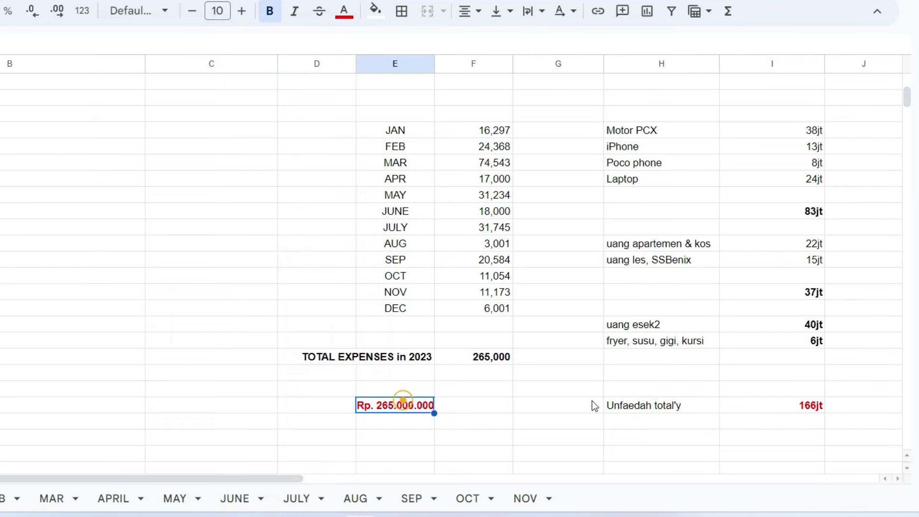
pyautogui.click(756, 405)
pyautogui.moveTo(628, 101); pyautogui.dragTo(660, 375)
pyautogui.click(415, 406)
pyautogui.click(392, 427)
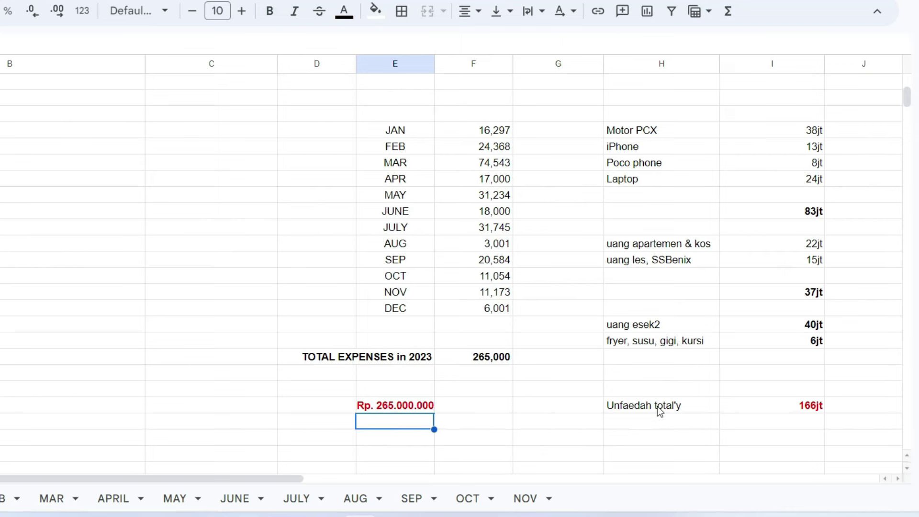
pyautogui.moveTo(659, 411); pyautogui.dragTo(791, 407)
pyautogui.click(402, 405)
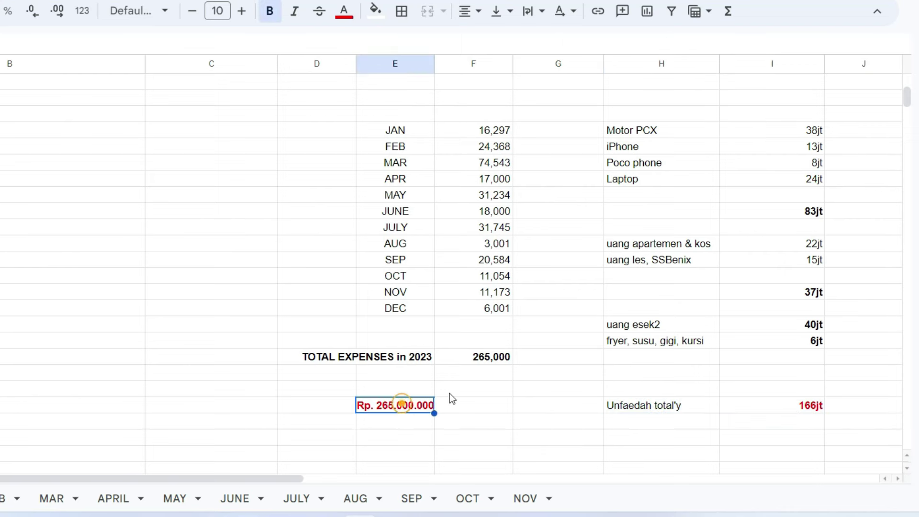
pyautogui.click(284, 405)
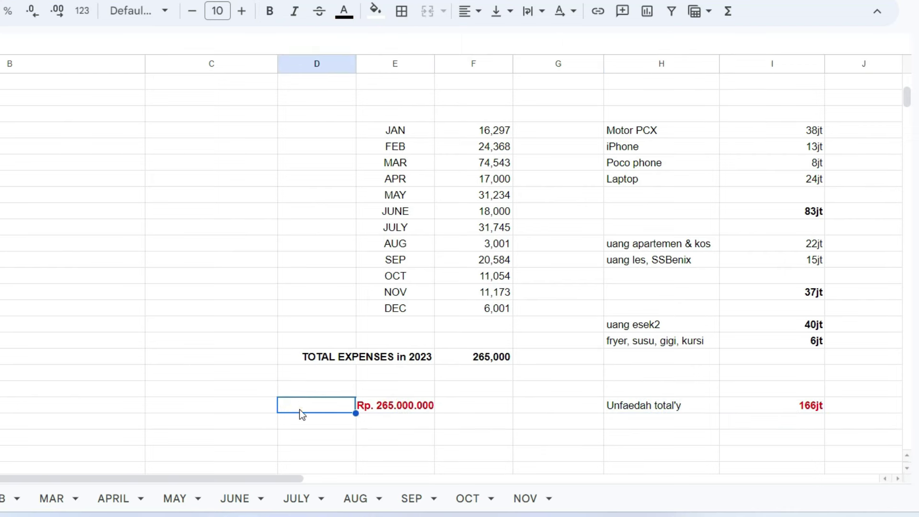
# Step: Open Calculator and divide the yearly total of 265,000,000 by 12 to get the monthly average
pyautogui.press('XF86Calculator')
pyautogui.moveTo(214, 44); pyautogui.dragTo(73, 42)
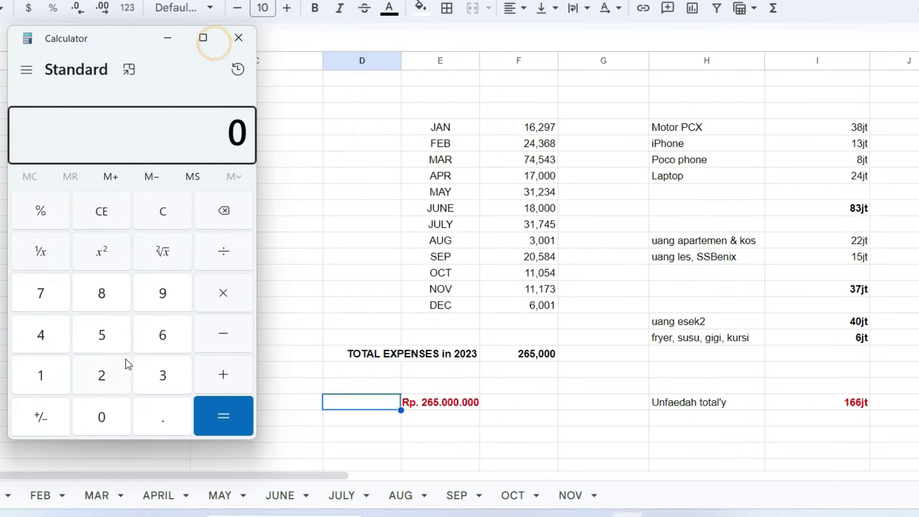
pyautogui.click(102, 363)
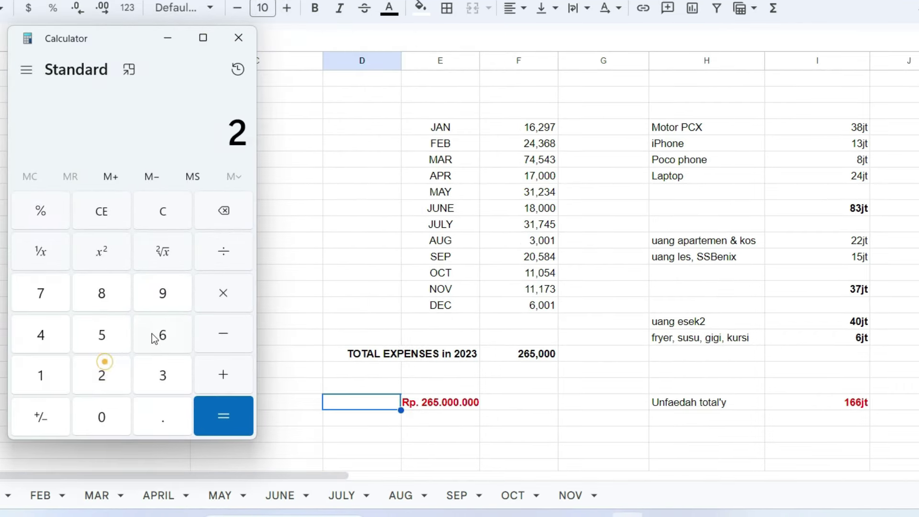
pyautogui.click(155, 331)
pyautogui.click(107, 342)
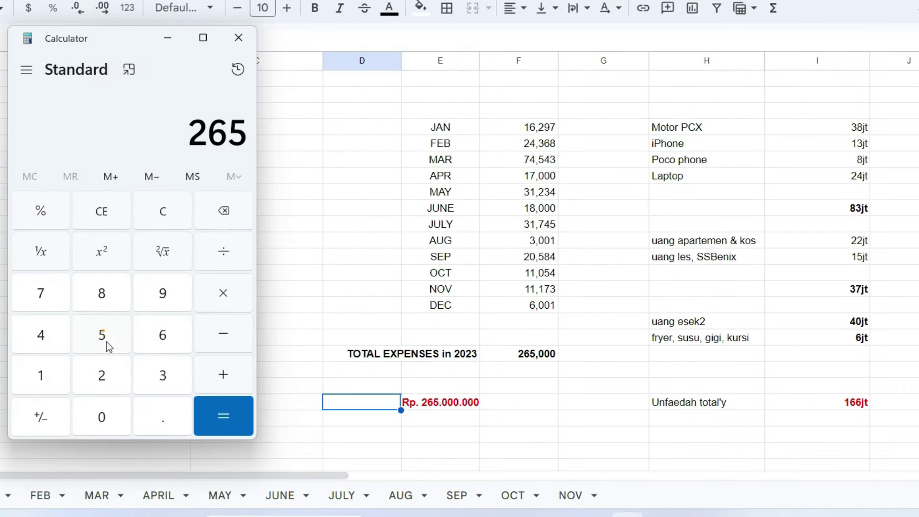
pyautogui.click(111, 415)
pyautogui.click(108, 418)
pyautogui.click(107, 418)
pyautogui.click(108, 418)
pyautogui.click(108, 418)
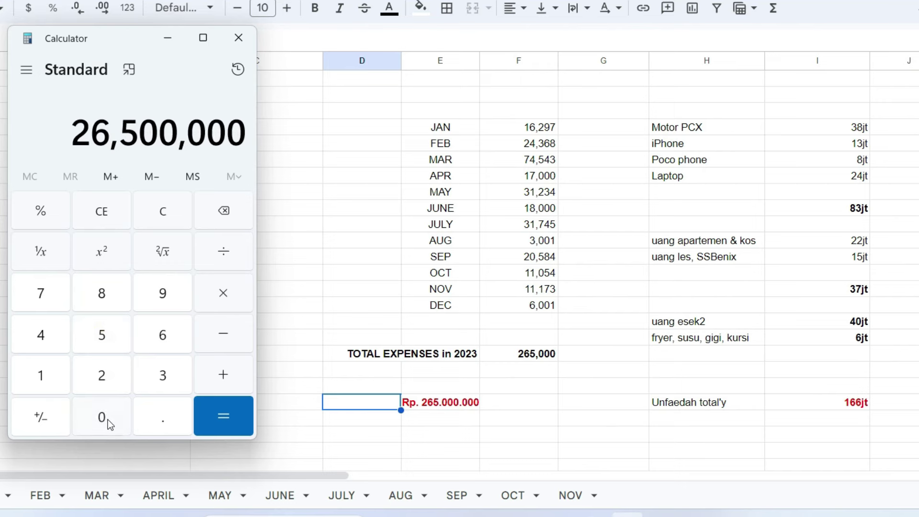
pyautogui.click(107, 420)
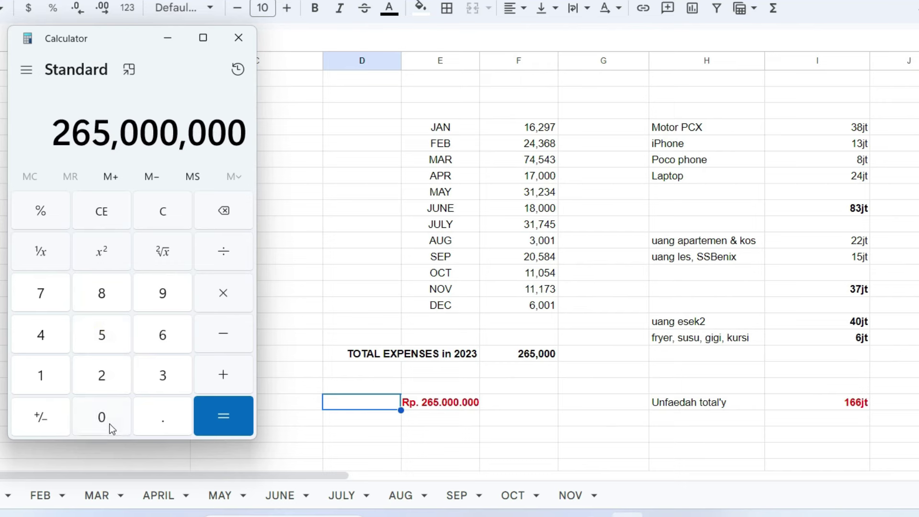
pyautogui.click(224, 251)
pyautogui.click(50, 372)
pyautogui.click(113, 381)
pyautogui.click(211, 402)
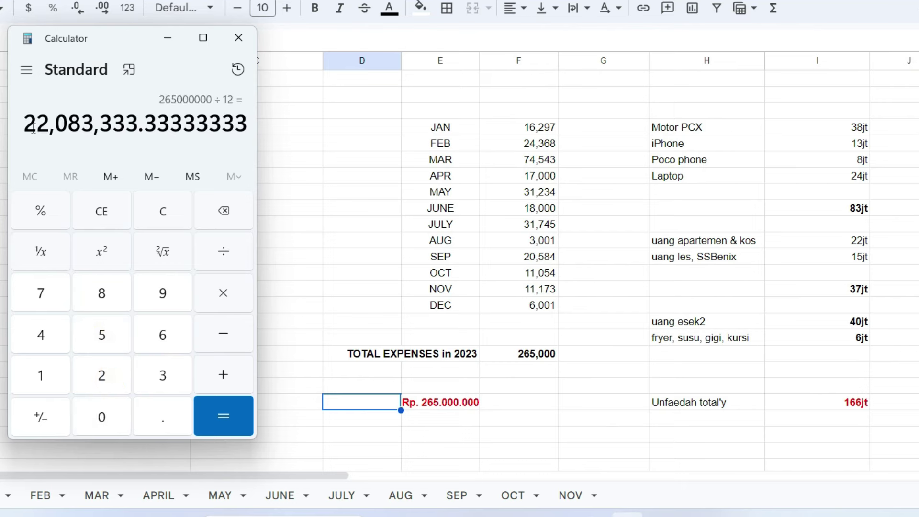
# Step: Examine the whole-number part of the monthly average in Calculator, highlighting it several times
pyautogui.moveTo(25, 132); pyautogui.dragTo(139, 130)
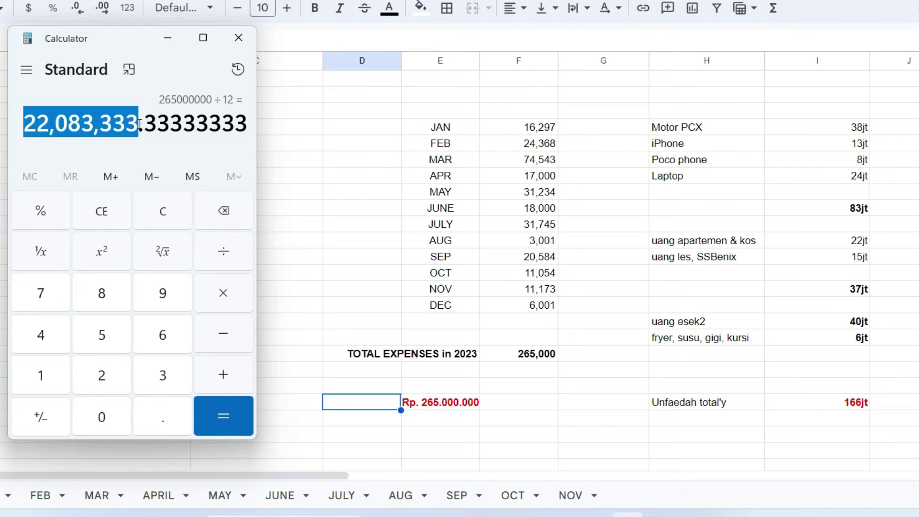
pyautogui.click(139, 124)
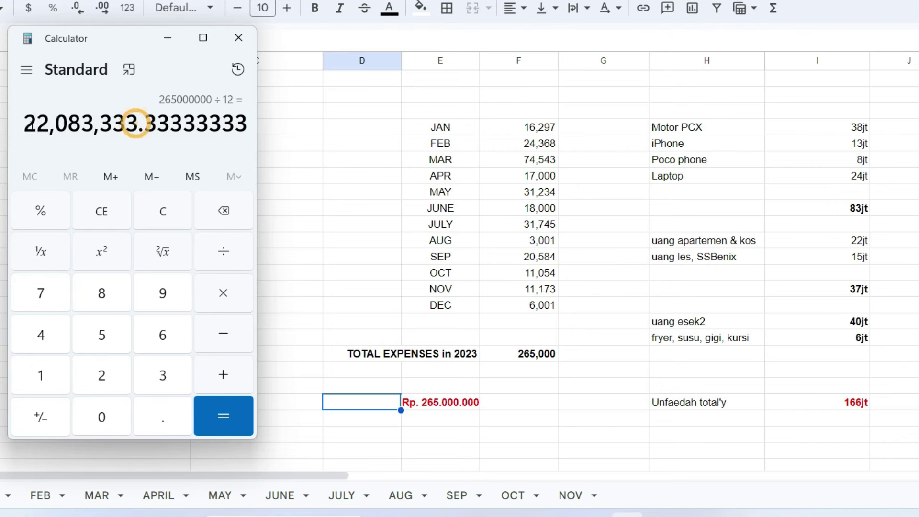
pyautogui.moveTo(26, 124); pyautogui.dragTo(135, 126)
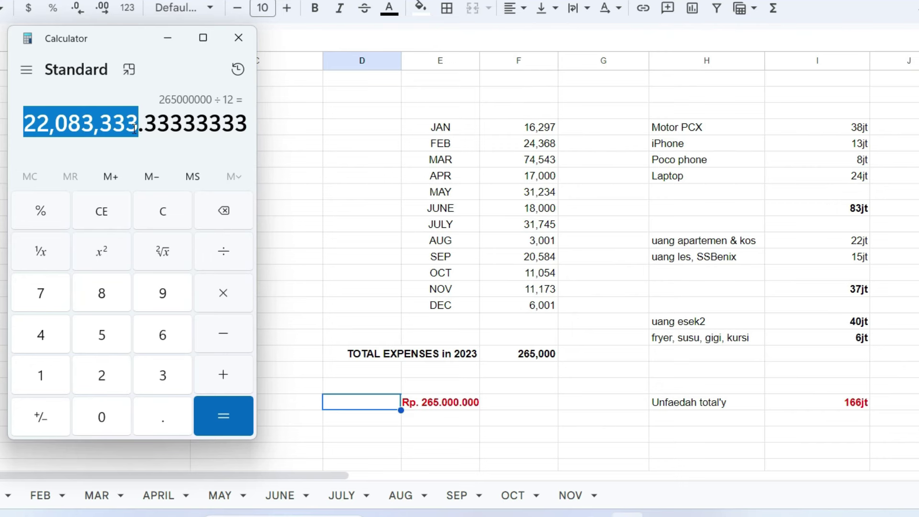
pyautogui.click(138, 124)
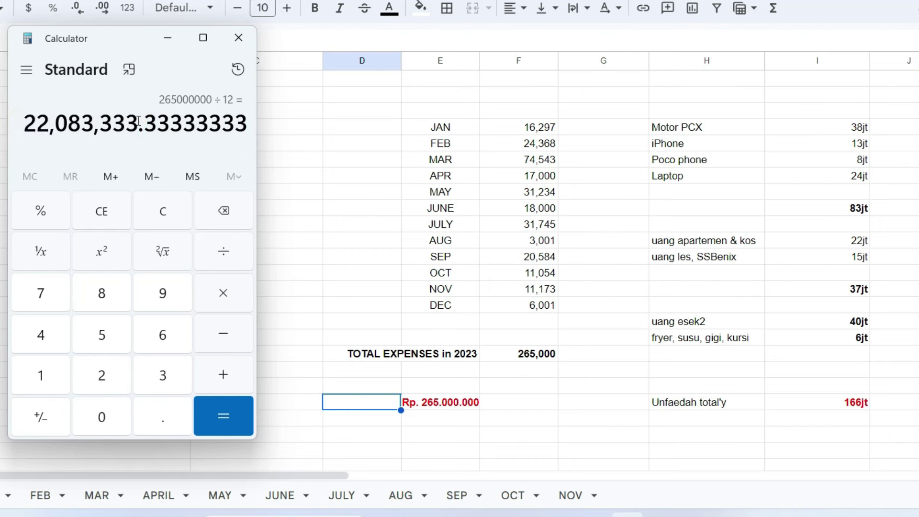
pyautogui.moveTo(138, 123); pyautogui.dragTo(24, 125)
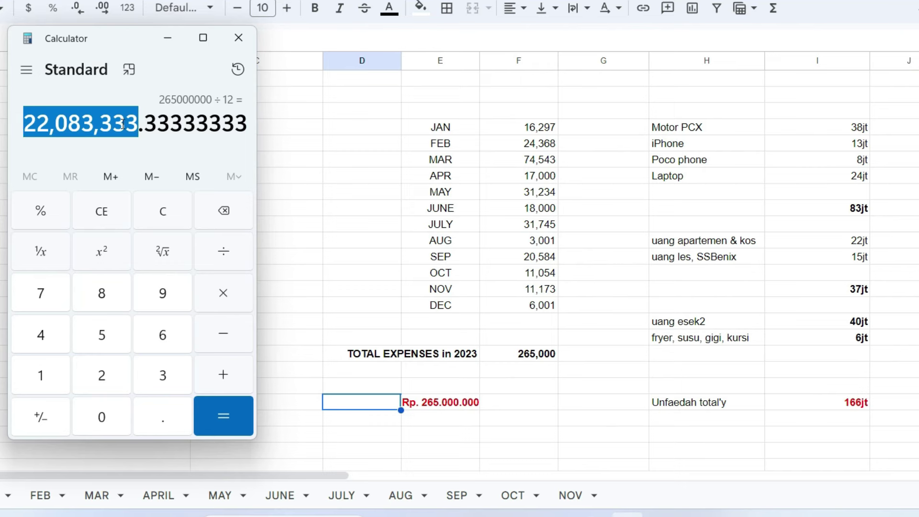
pyautogui.click(123, 123)
# Step: Multiply the monthly average by 300 and highlight the full product
pyautogui.click(221, 288)
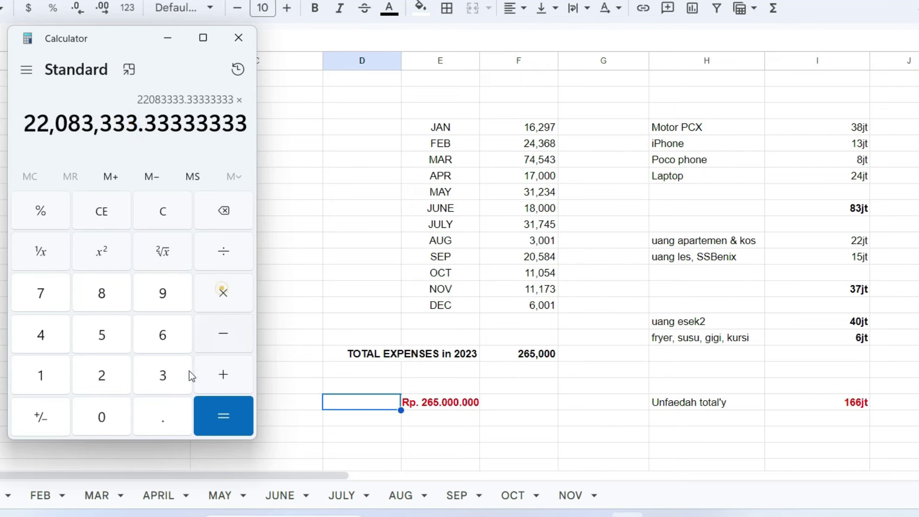
pyautogui.click(184, 374)
pyautogui.doubleClick(102, 416)
pyautogui.click(223, 416)
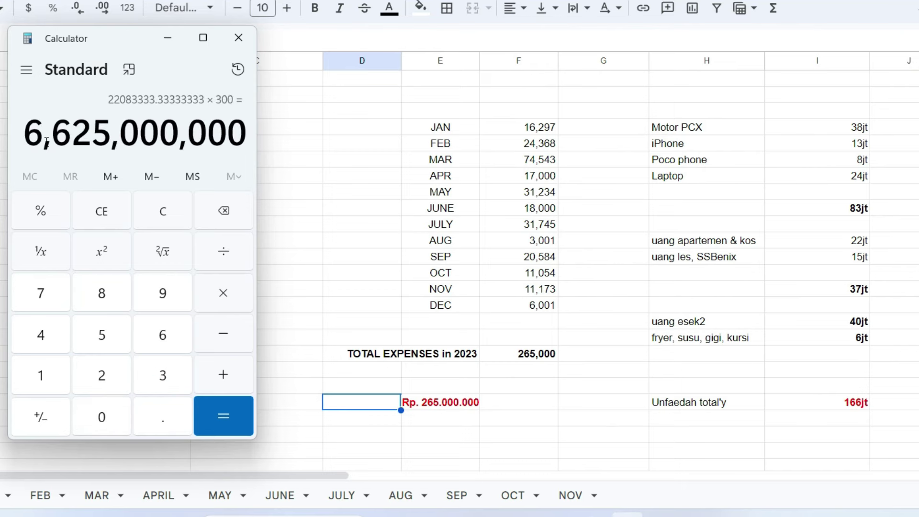
pyautogui.moveTo(25, 129); pyautogui.dragTo(247, 140)
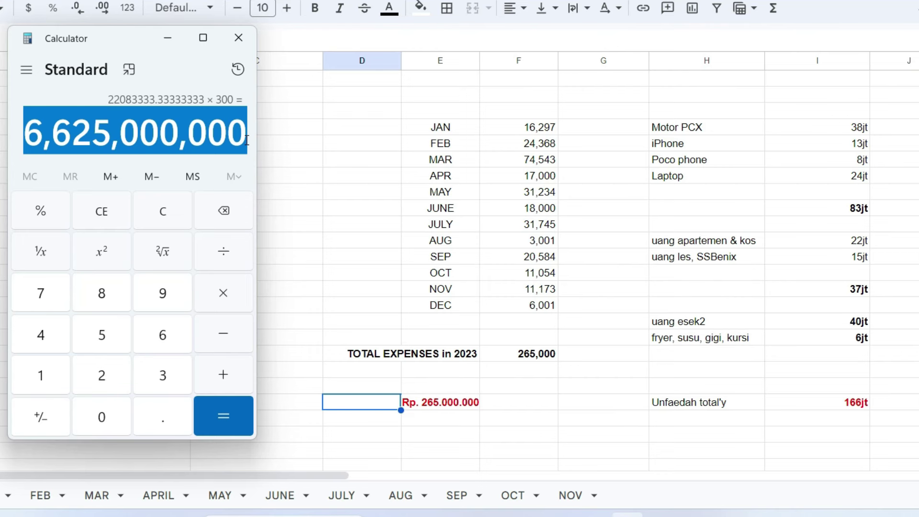
pyautogui.click(248, 119)
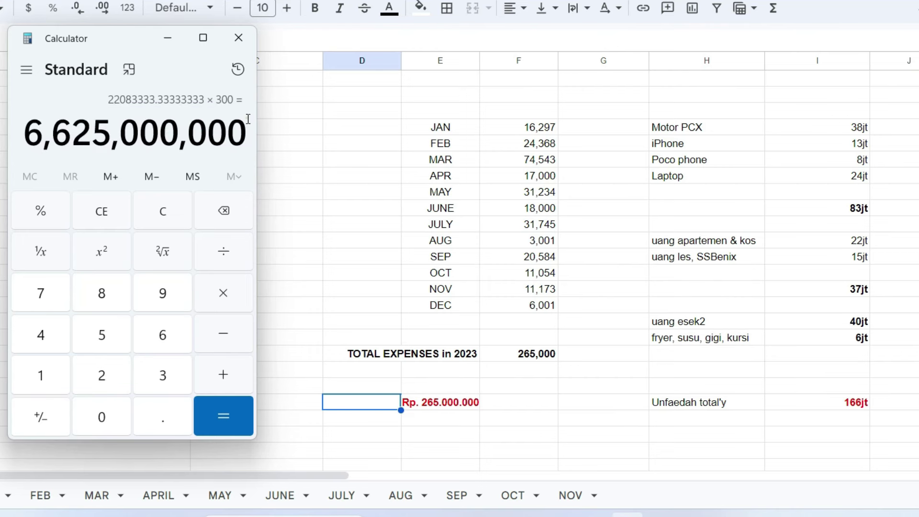
# Step: Calculate 4% of the product of the monthly average and 300
pyautogui.click(223, 292)
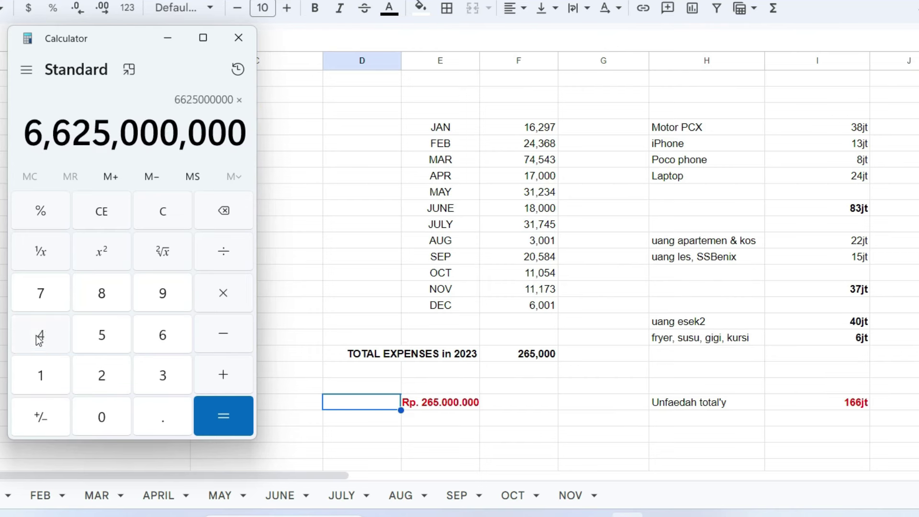
pyautogui.click(37, 334)
pyautogui.click(41, 210)
pyautogui.click(225, 425)
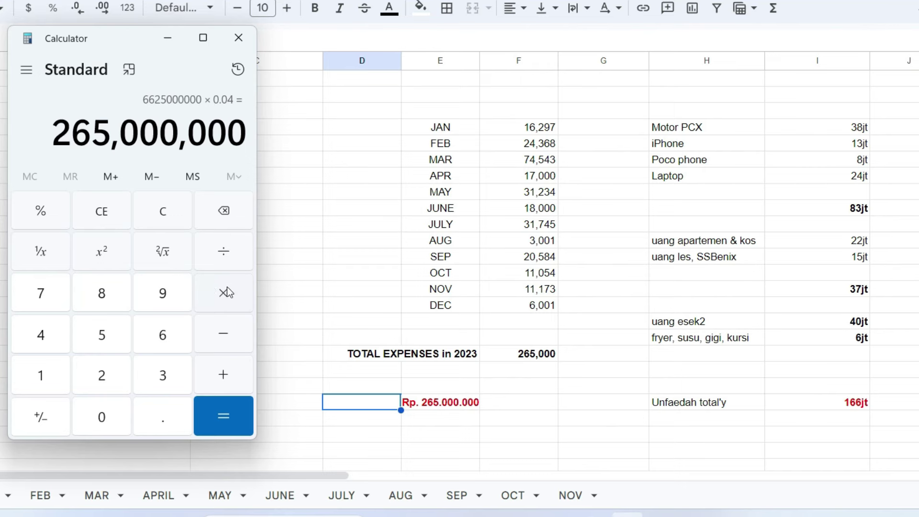
# Step: Divide the 4% amount by 12 and highlight the whole-number part of the quotient
pyautogui.click(223, 251)
pyautogui.click(41, 374)
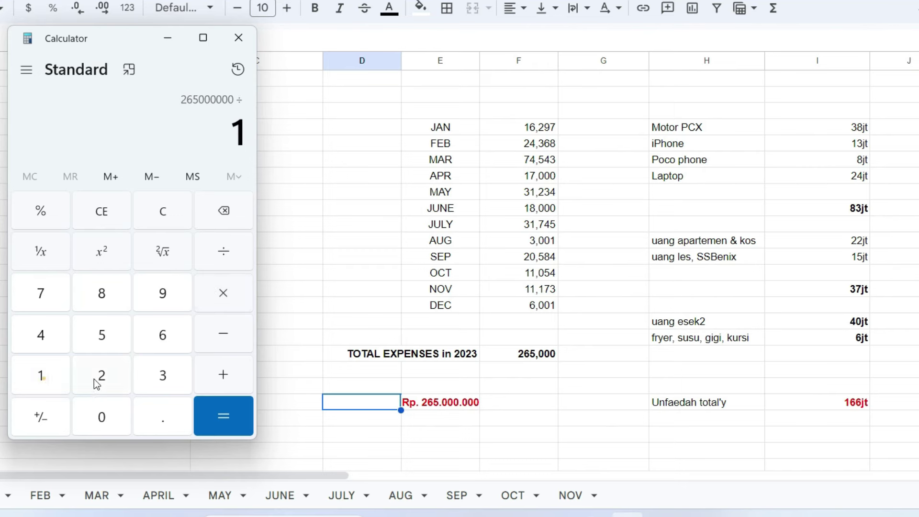
pyautogui.click(99, 377)
pyautogui.click(237, 424)
pyautogui.moveTo(25, 123)
pyautogui.mouseDown()
pyautogui.moveTo(135, 124)
pyautogui.moveTo(29, 127)
pyautogui.mouseUp()
pyautogui.click(134, 124)
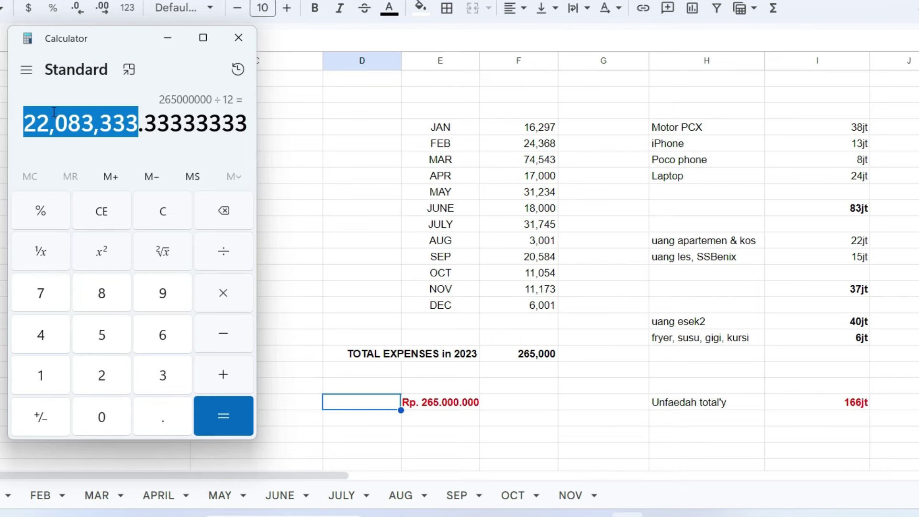
# Step: Multiply the monthly amount derived from the 4% calculation by 300 and highlight the full product
pyautogui.click(233, 293)
pyautogui.click(155, 373)
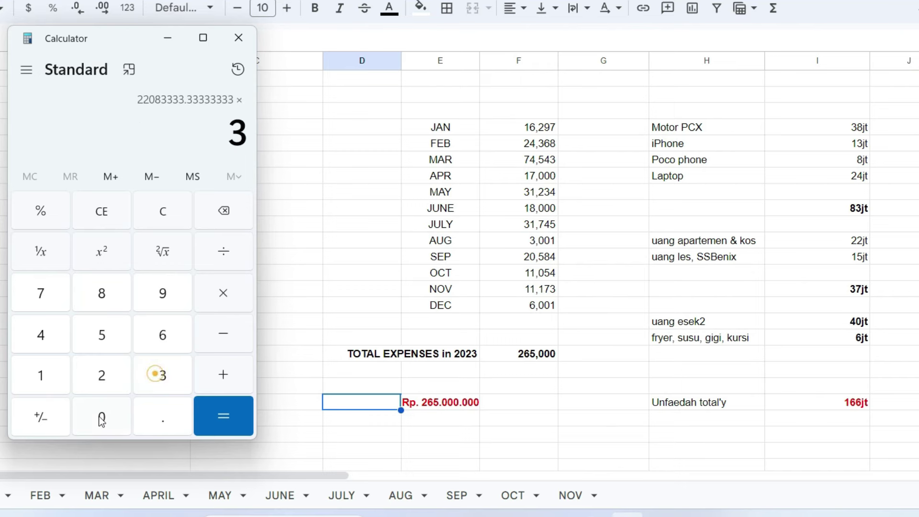
pyautogui.write('00')
pyautogui.click(232, 420)
pyautogui.moveTo(23, 131); pyautogui.dragTo(243, 138)
pyautogui.click(237, 130)
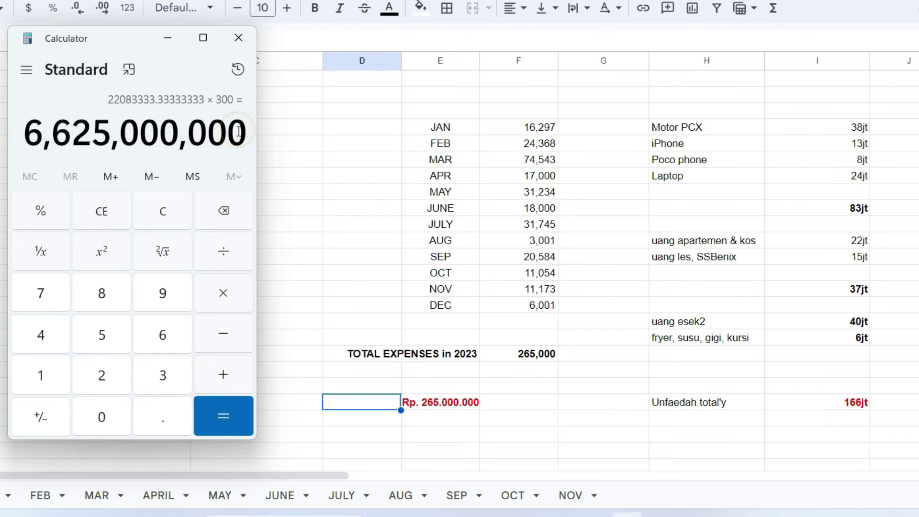
pyautogui.moveTo(30, 138); pyautogui.dragTo(242, 142)
pyautogui.click(247, 142)
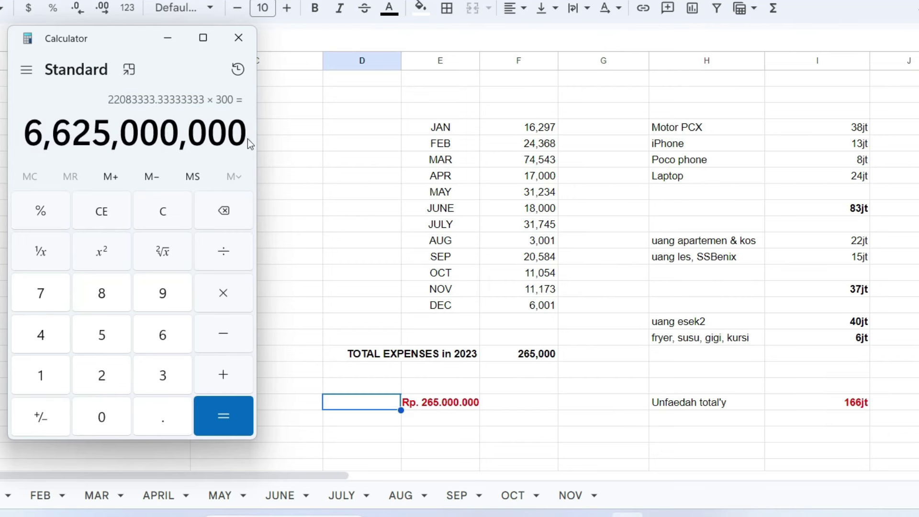
# Step: Divide the product by 300 to return to the monthly figure and highlight its whole-number part
pyautogui.click(223, 251)
pyautogui.click(162, 375)
pyautogui.write('00')
pyautogui.click(219, 419)
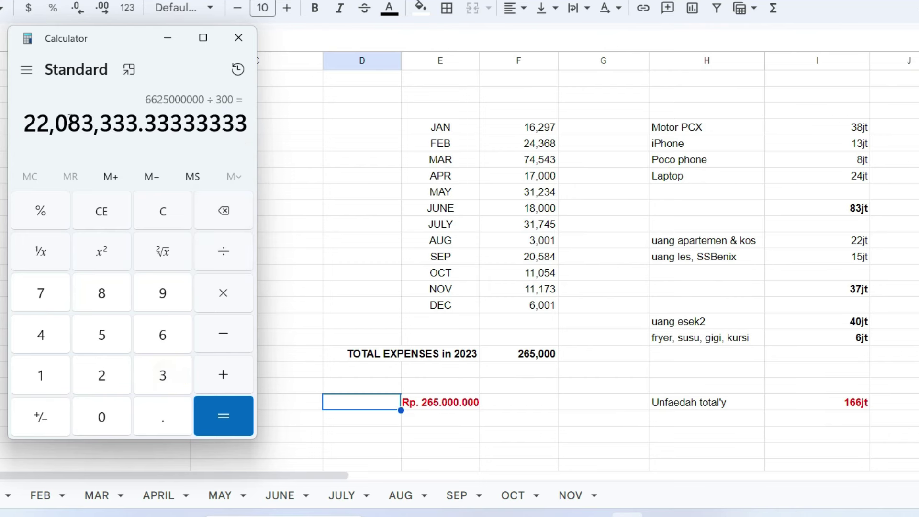
pyautogui.moveTo(26, 124); pyautogui.dragTo(139, 125)
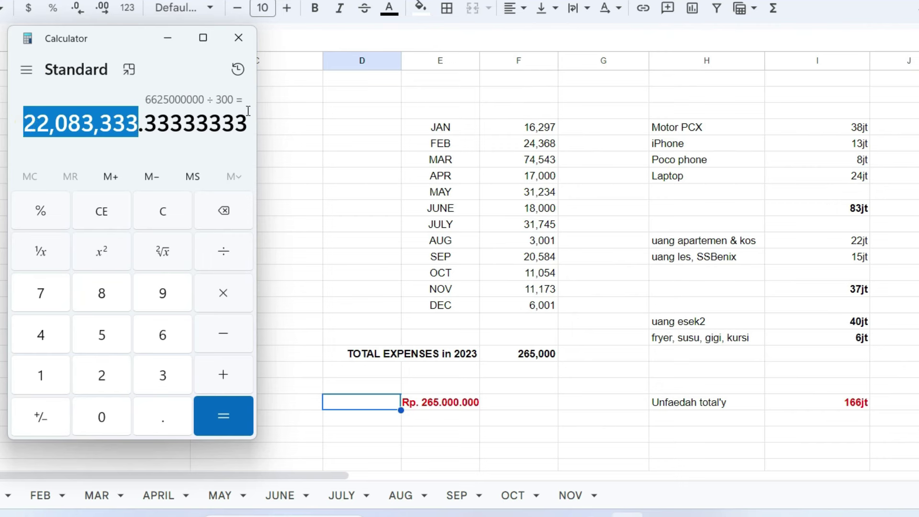
pyautogui.click(52, 123)
pyautogui.doubleClick(65, 129)
pyautogui.click(37, 129)
pyautogui.doubleClick(26, 125)
pyautogui.moveTo(26, 125); pyautogui.dragTo(142, 130)
# Step: Switch back to the spreadsheet and review the unnecessary-purchases list together with the monthly expense table
pyautogui.hotkey('alt', 'Tab')
pyautogui.click(96, 273)
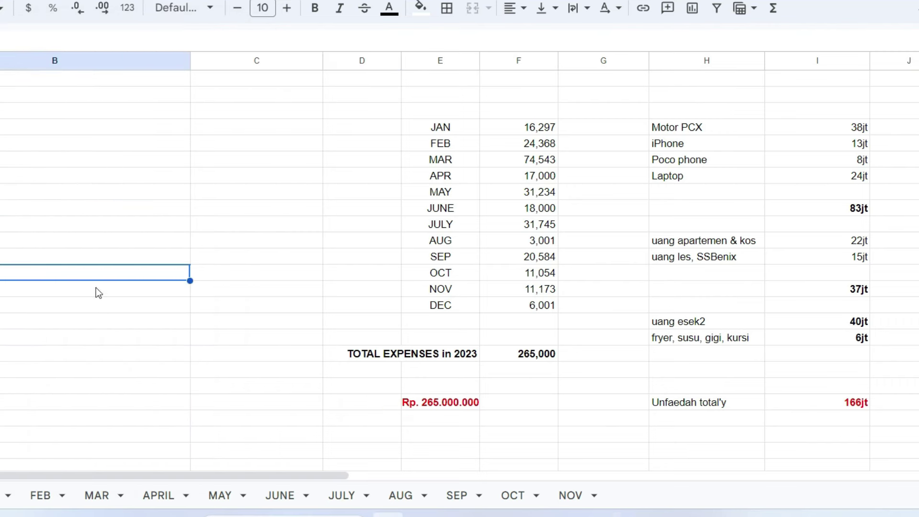
pyautogui.moveTo(610, 98); pyautogui.dragTo(868, 424)
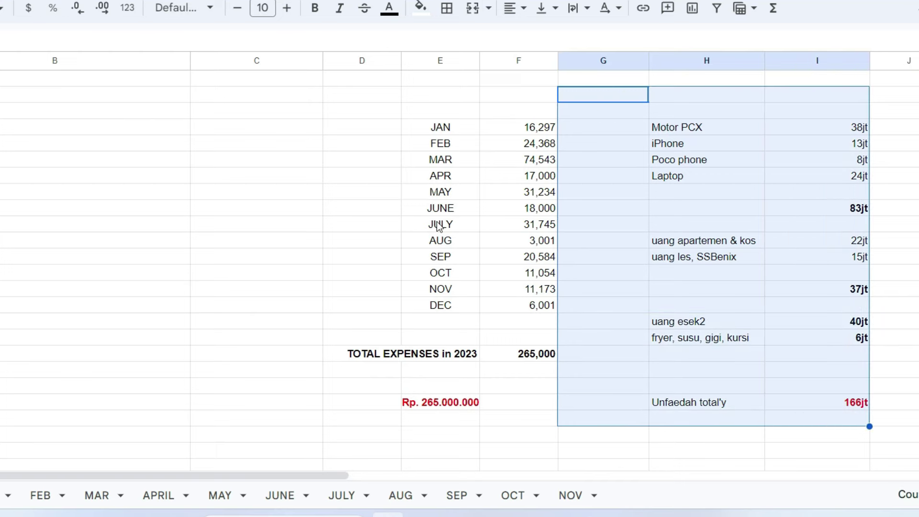
pyautogui.moveTo(320, 119); pyautogui.dragTo(821, 407)
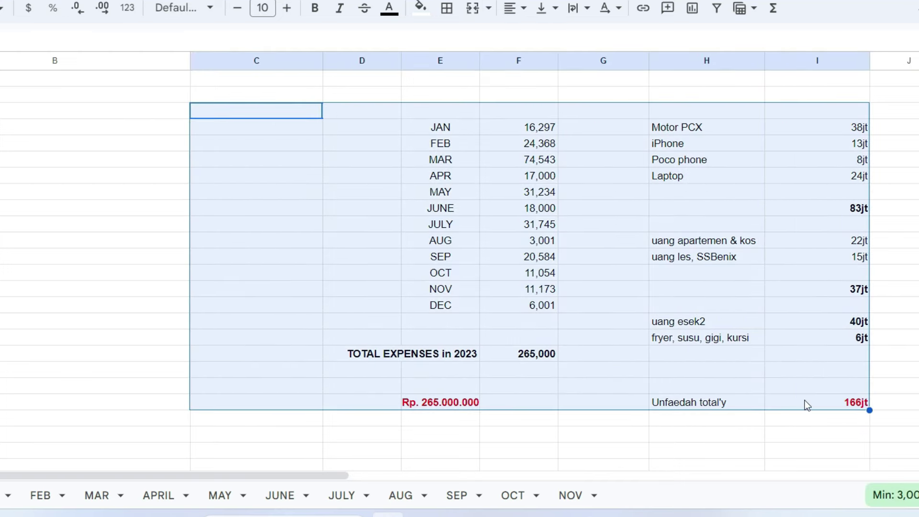
pyautogui.click(369, 130)
pyautogui.moveTo(354, 132); pyautogui.dragTo(831, 410)
pyautogui.click(342, 134)
# Step: Return to Calculator and examine the whole-number part of the monthly figure
pyautogui.hotkey('alt', 'Tab')
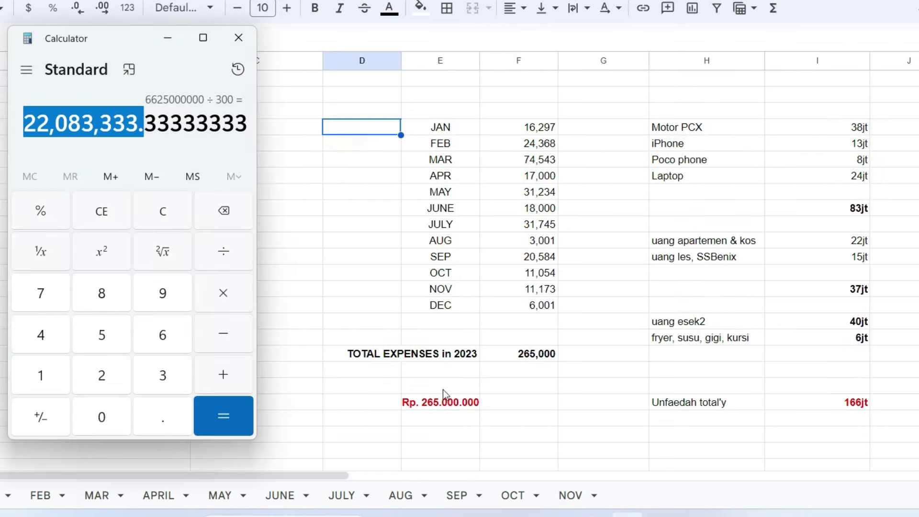
pyautogui.click(151, 113)
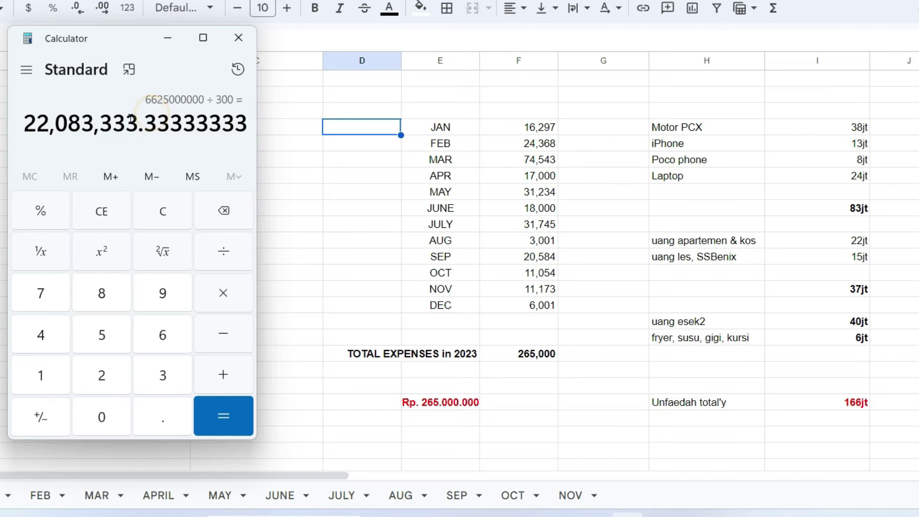
pyautogui.moveTo(138, 123); pyautogui.dragTo(28, 123)
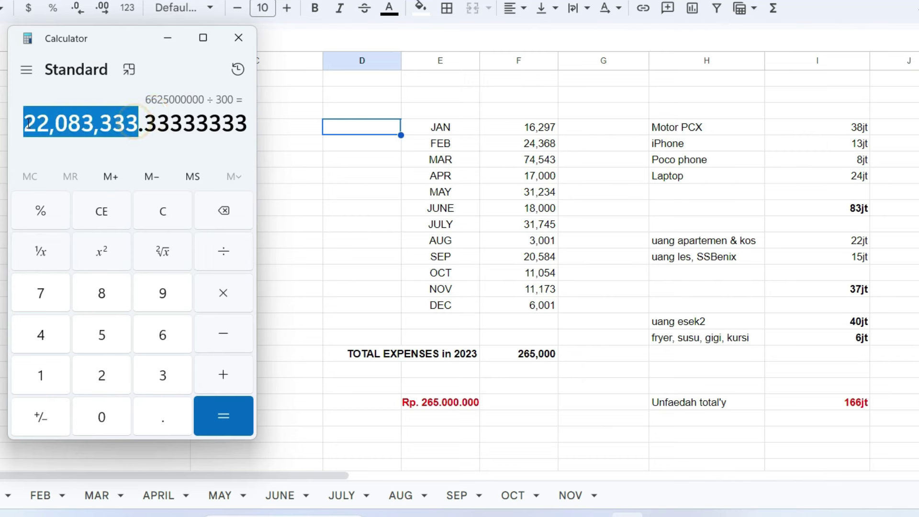
pyautogui.click(145, 123)
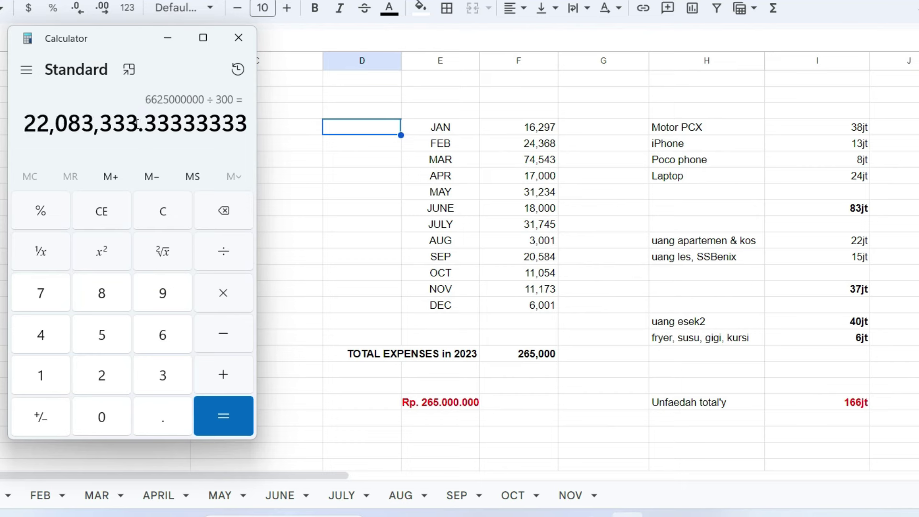
# Step: Highlight the whole-number part of the monthly figure and close Calculator
pyautogui.moveTo(136, 123); pyautogui.dragTo(24, 123)
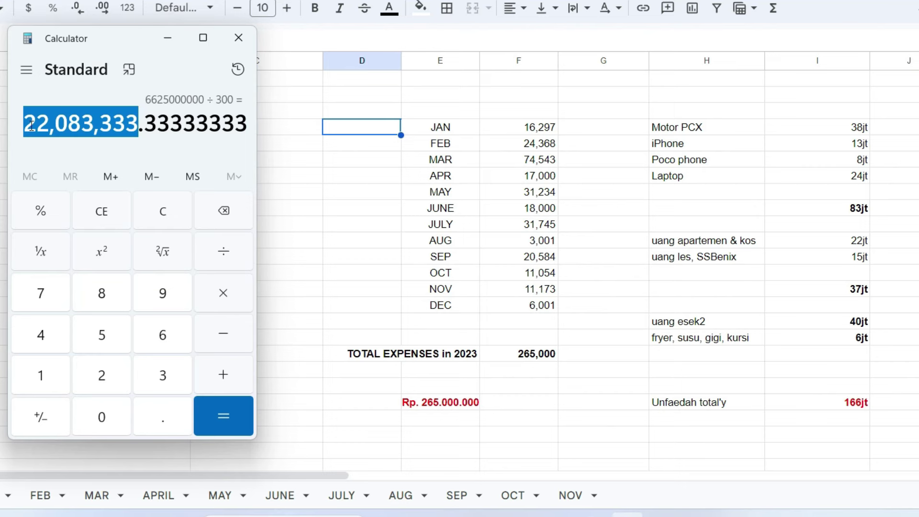
pyautogui.click(236, 39)
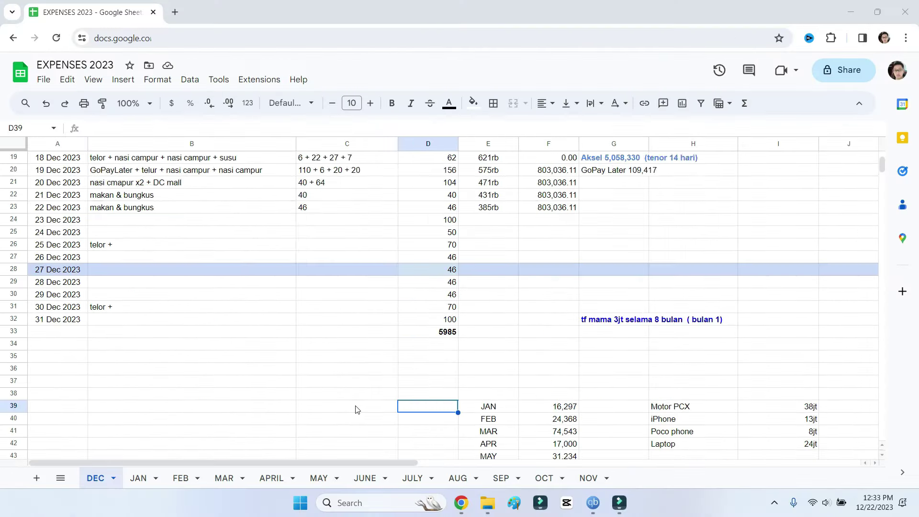
# Step: Review the December expense entries from the start of the month down to the monthly total and back
pyautogui.scroll(6, 357, 410)
pyautogui.scroll(-4, 345, 402)
pyautogui.scroll(4, 335, 393)
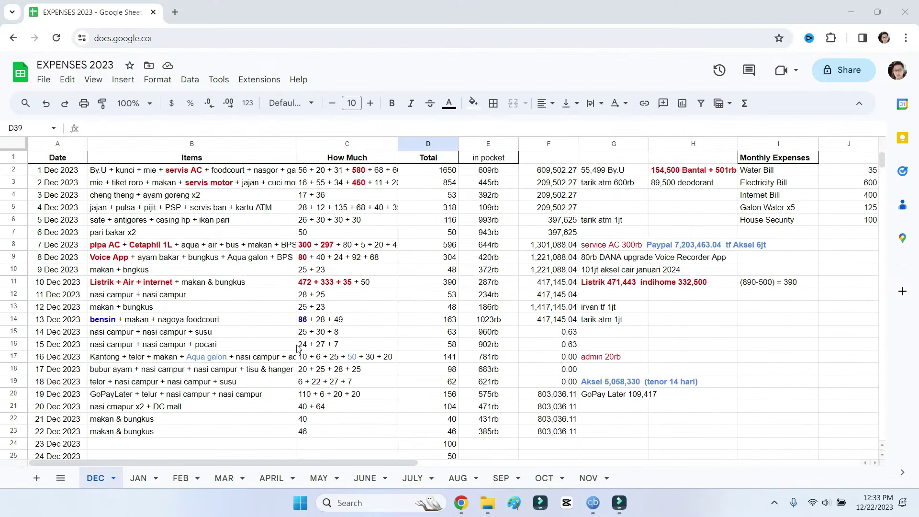
pyautogui.click(202, 322)
pyautogui.scroll(-6, 271, 344)
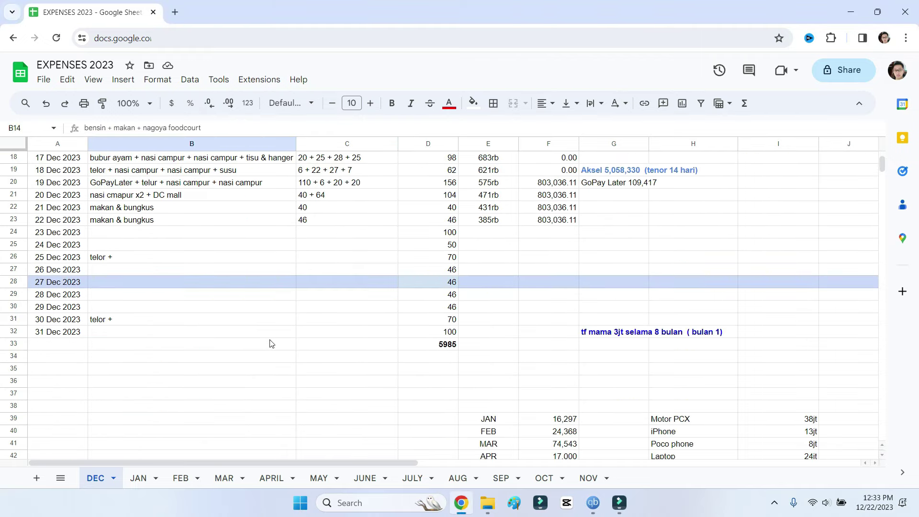
pyautogui.click(311, 395)
pyautogui.scroll(6, 311, 396)
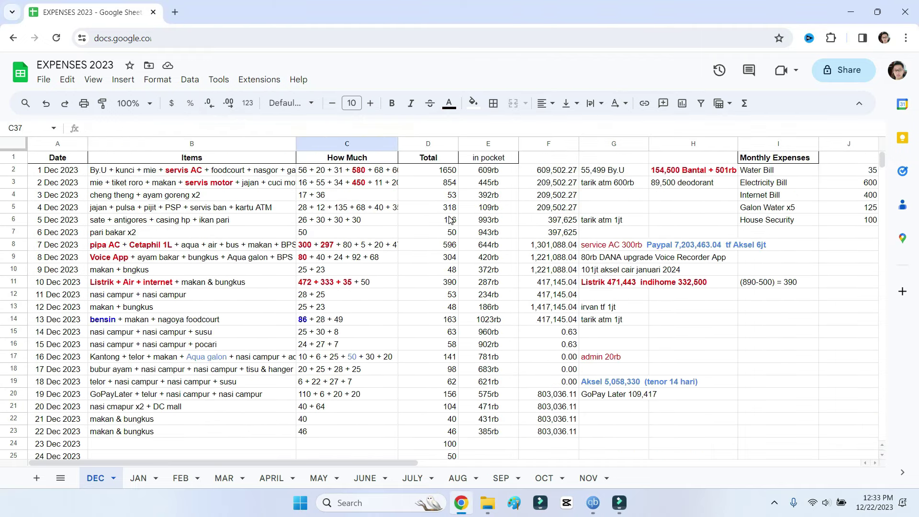
# Step: Examine the daily totals for 24, 25 and 26 December and the December total below them
pyautogui.scroll(-5, 449, 219)
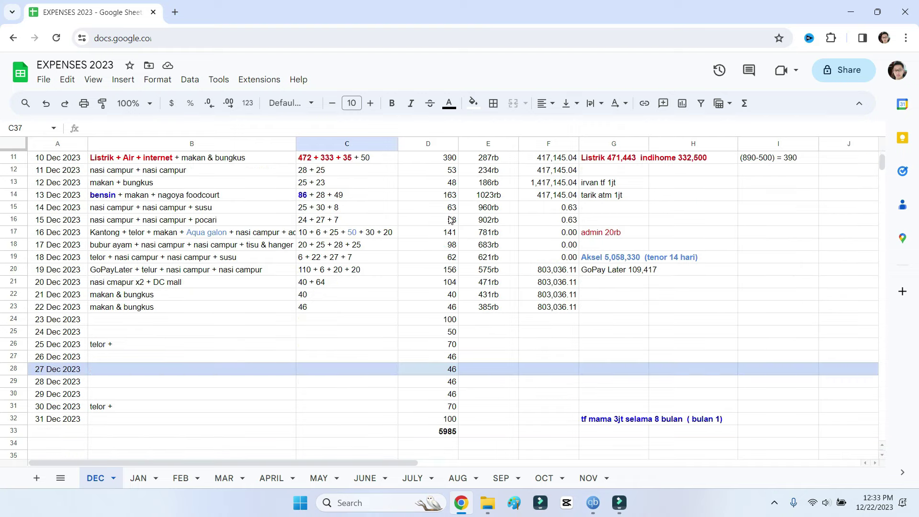
pyautogui.click(446, 293)
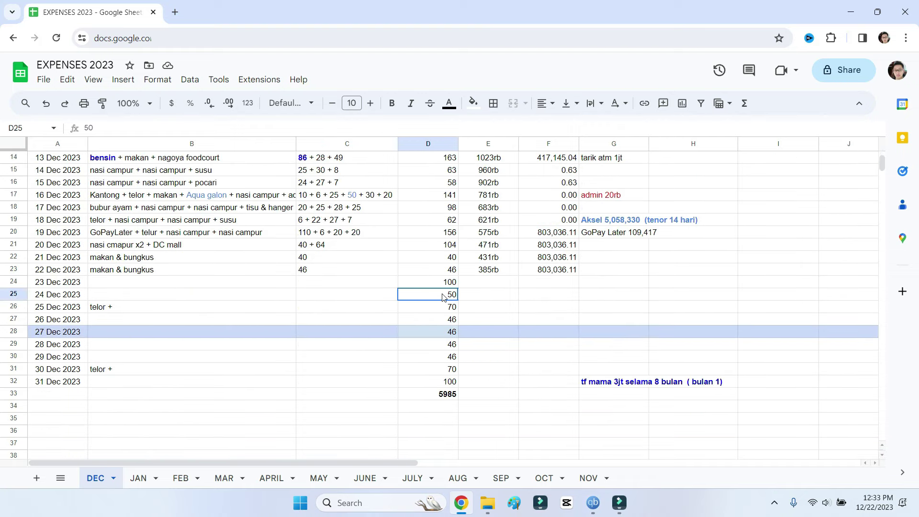
pyautogui.click(449, 308)
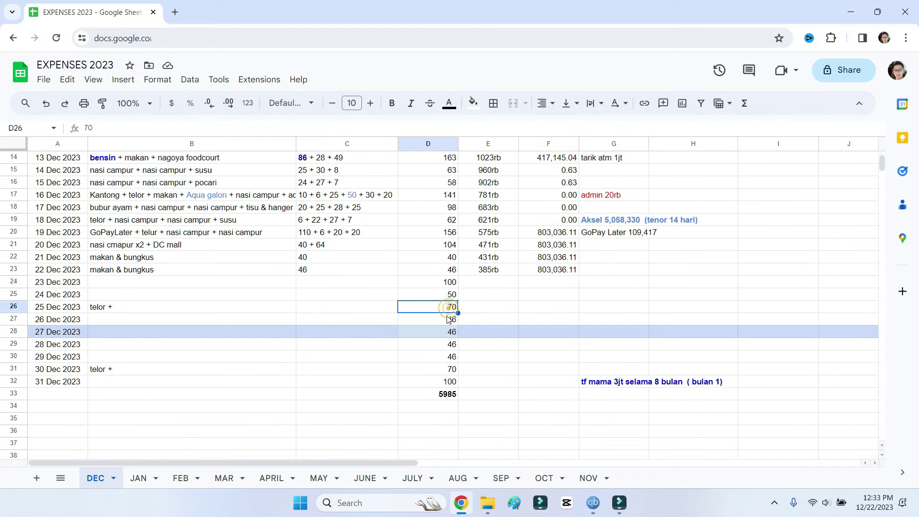
pyautogui.click(448, 323)
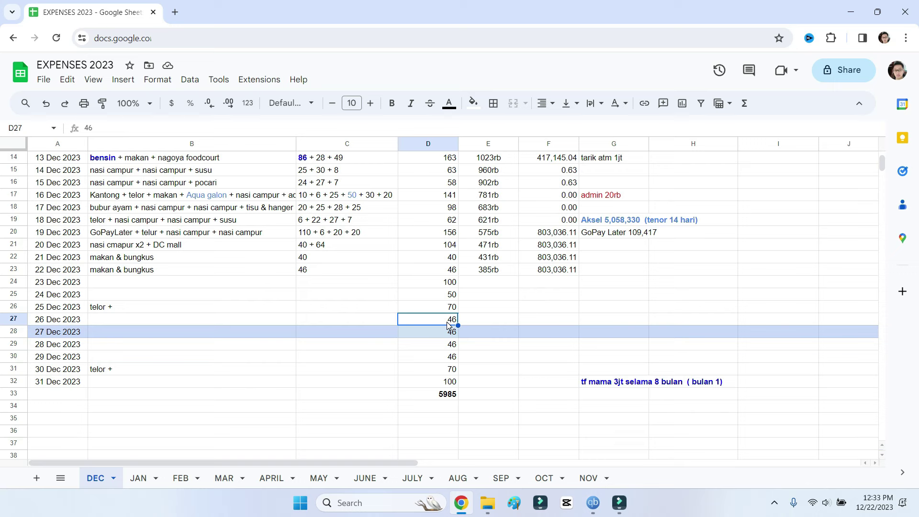
pyautogui.scroll(-2, 448, 326)
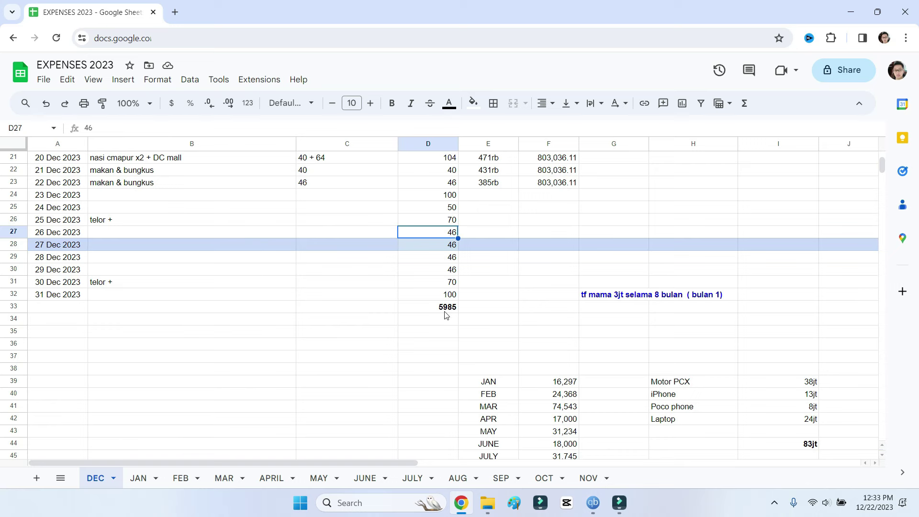
pyautogui.click(419, 330)
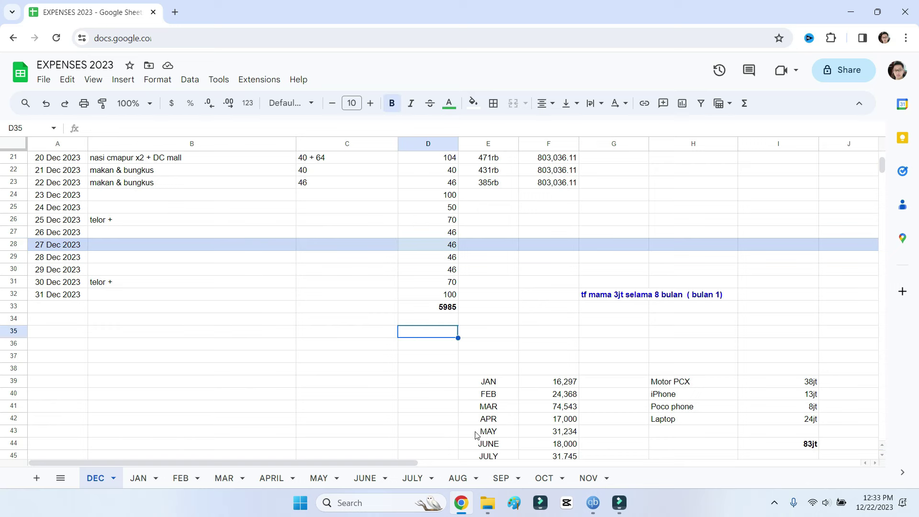
# Step: Open the AUG sheet, review its daily expenses and inspect the cell with the August total
pyautogui.click(457, 478)
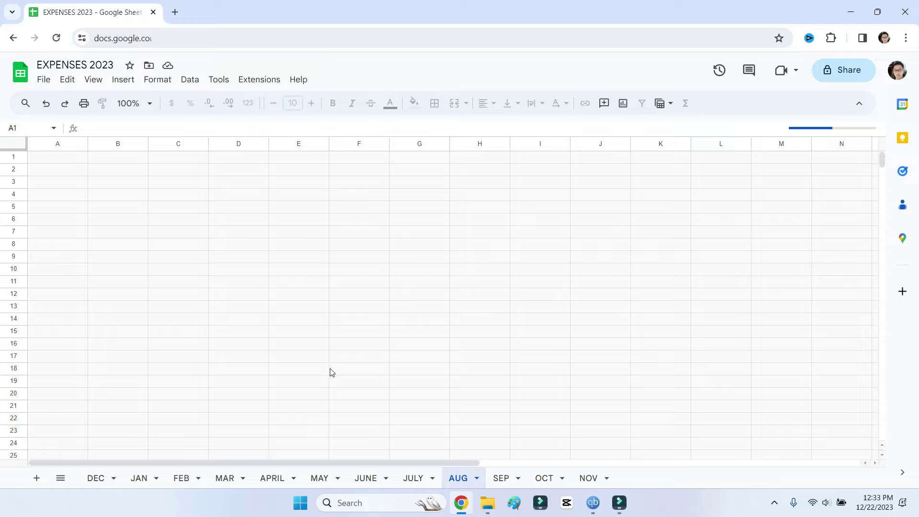
pyautogui.click(342, 348)
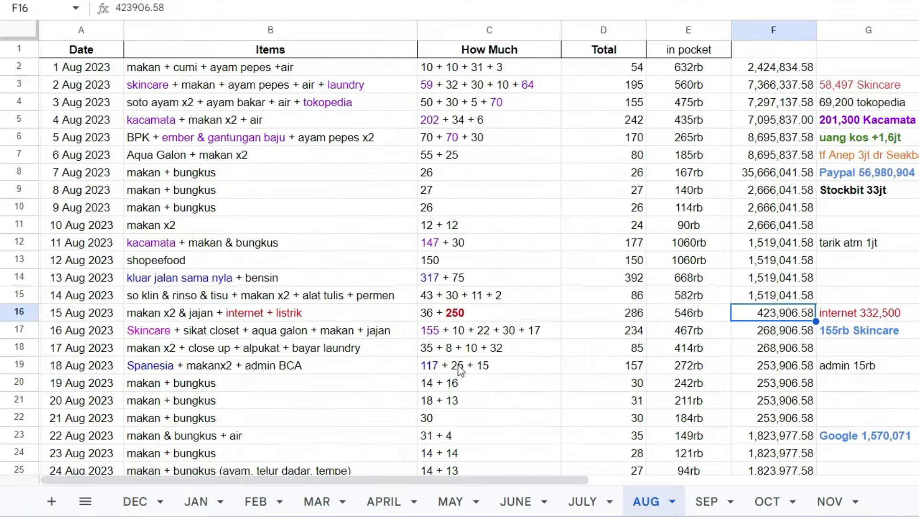
pyautogui.scroll(-5, 335, 387)
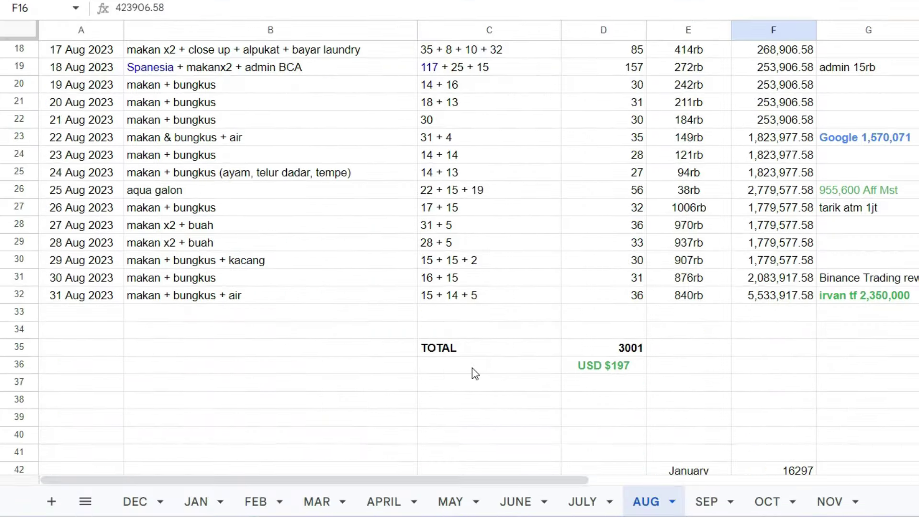
pyautogui.scroll(2, 538, 380)
pyautogui.scroll(-4, 574, 345)
pyautogui.click(623, 280)
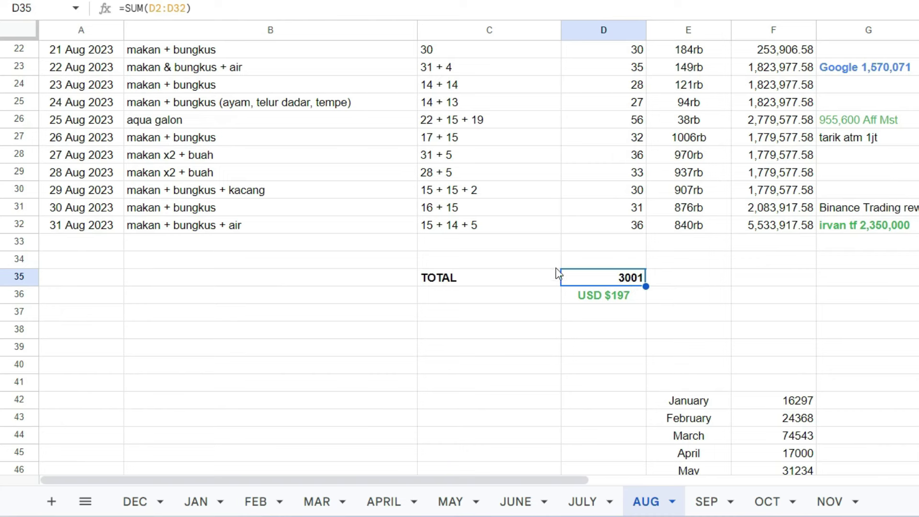
# Step: Highlight the late-August daily totals and compare them with the August total
pyautogui.moveTo(606, 89); pyautogui.dragTo(627, 225)
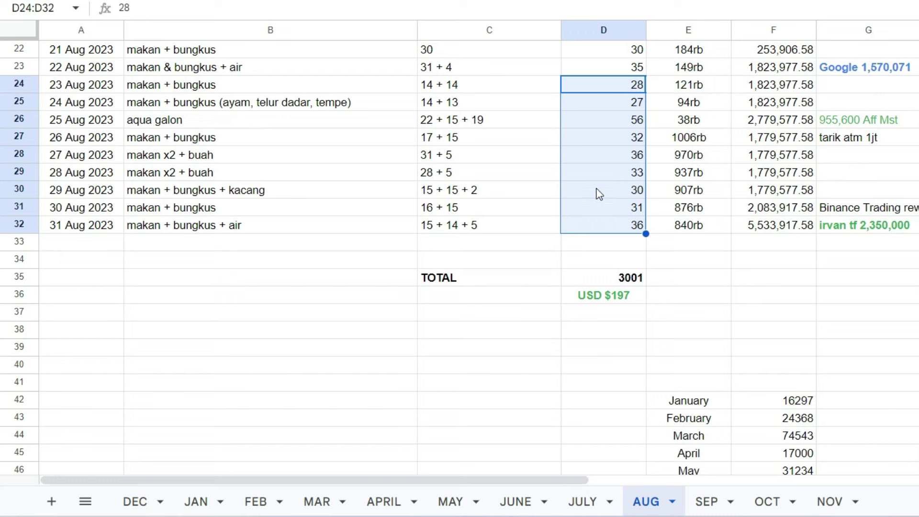
pyautogui.scroll(1, 592, 257)
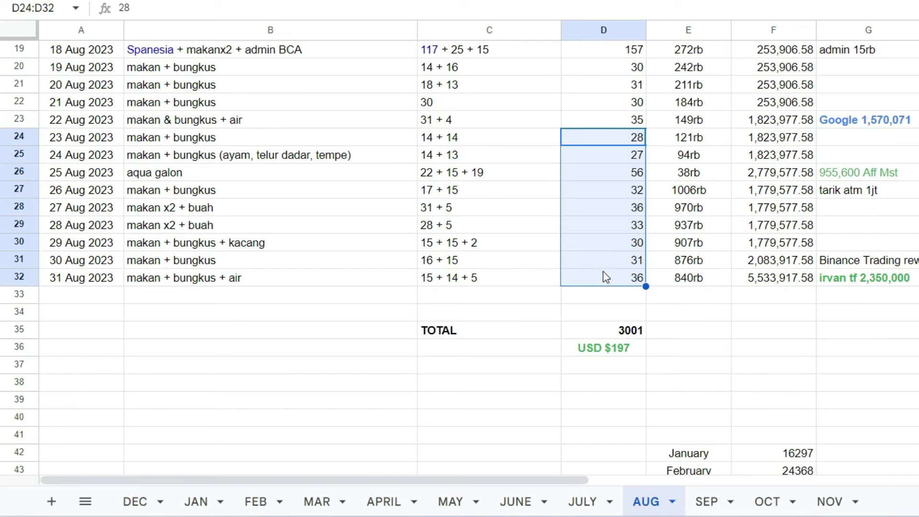
pyautogui.click(602, 335)
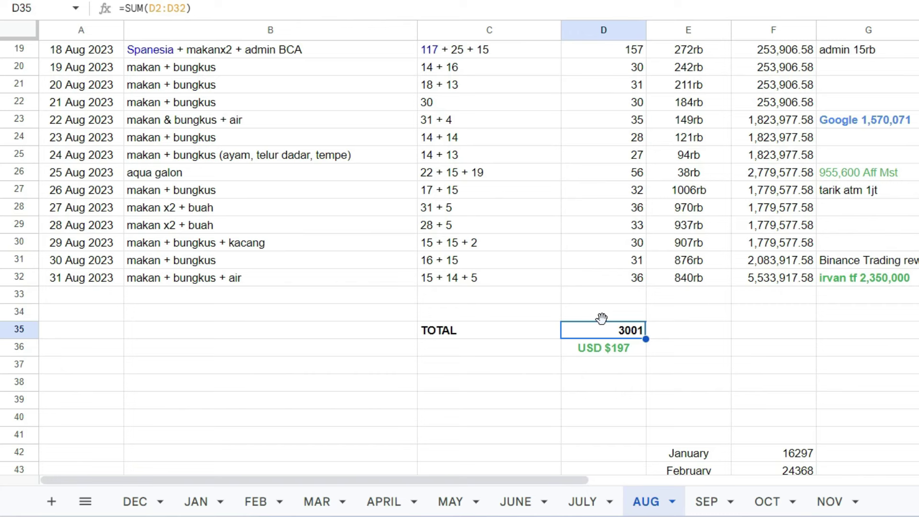
pyautogui.moveTo(618, 87); pyautogui.dragTo(638, 268)
# Step: Examine the Spanesia entry and its cost breakdown for 18 August, along with the daily totals that follow
pyautogui.click(159, 55)
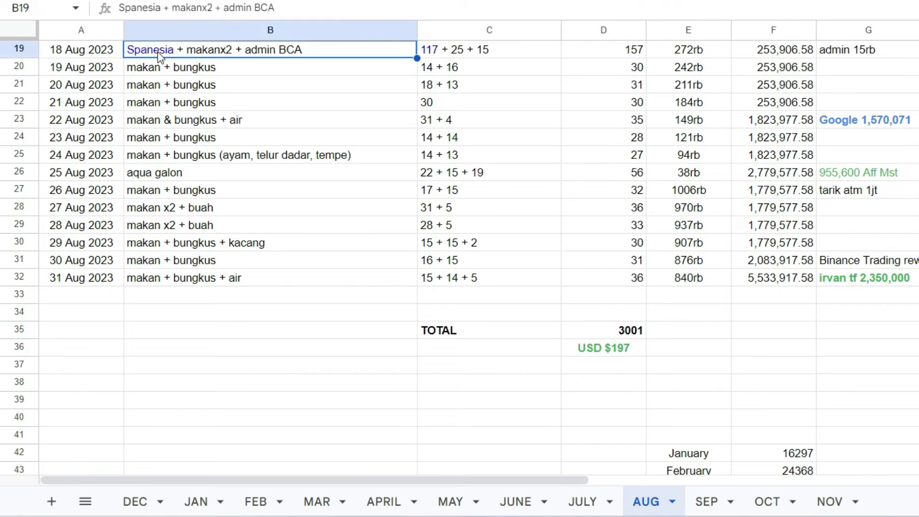
pyautogui.click(445, 54)
pyautogui.click(293, 55)
pyautogui.click(436, 55)
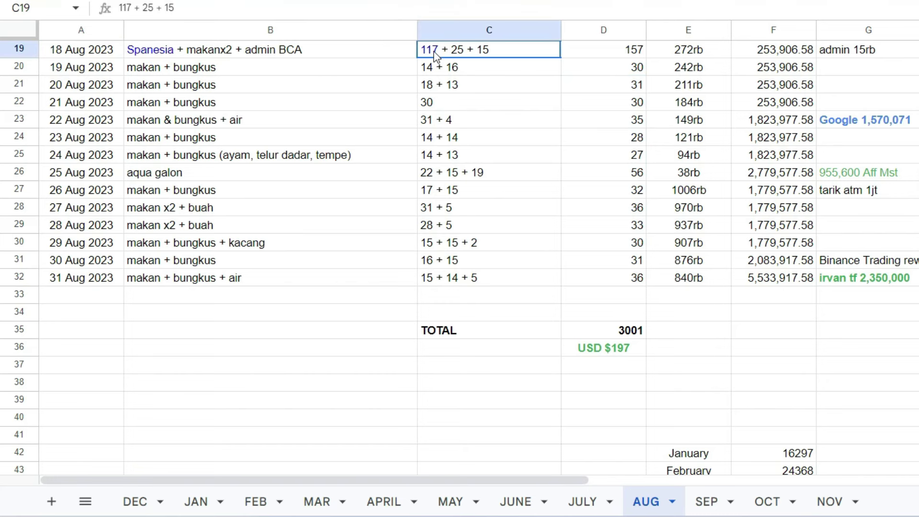
pyautogui.click(436, 53)
pyautogui.click(585, 278)
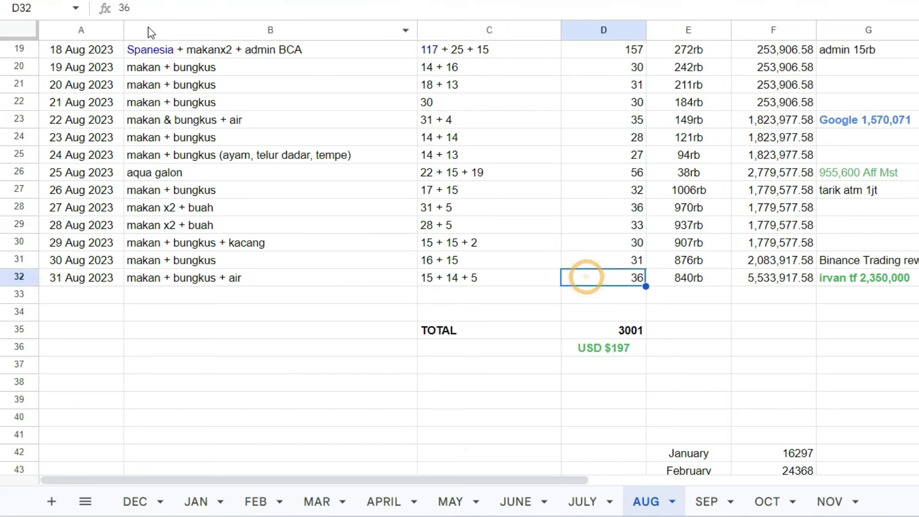
pyautogui.click(159, 54)
pyautogui.moveTo(610, 92); pyautogui.dragTo(625, 283)
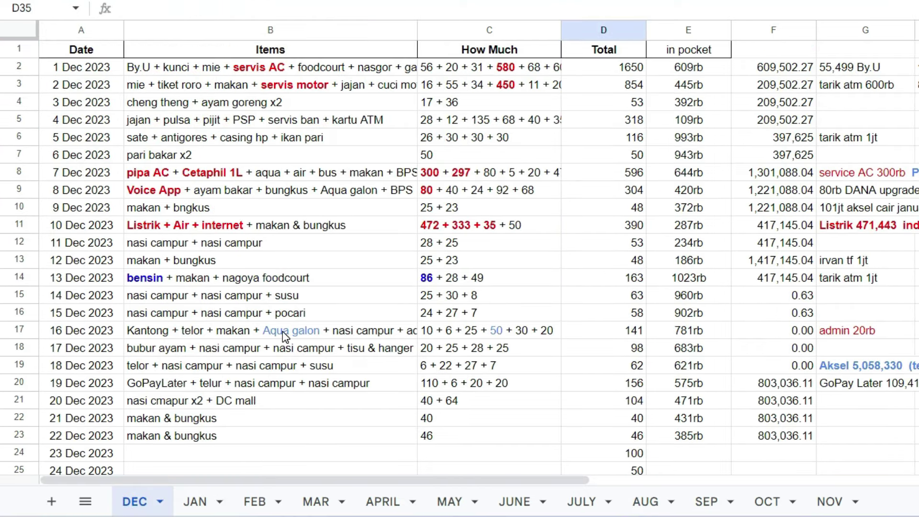
# Step: Return to the DEC sheet and review the late-December daily totals and the monthly total
pyautogui.scroll(-6, 549, 185)
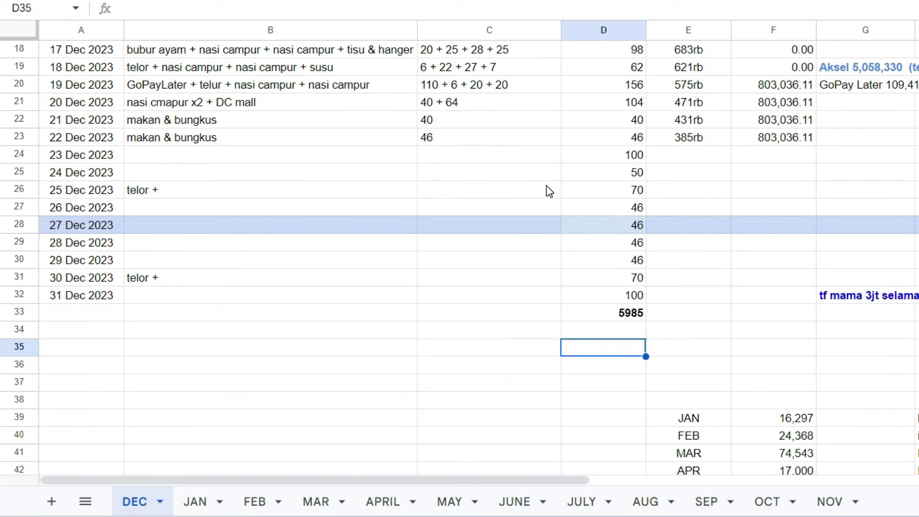
pyautogui.click(495, 334)
pyautogui.click(369, 337)
pyautogui.click(367, 332)
pyautogui.click(444, 341)
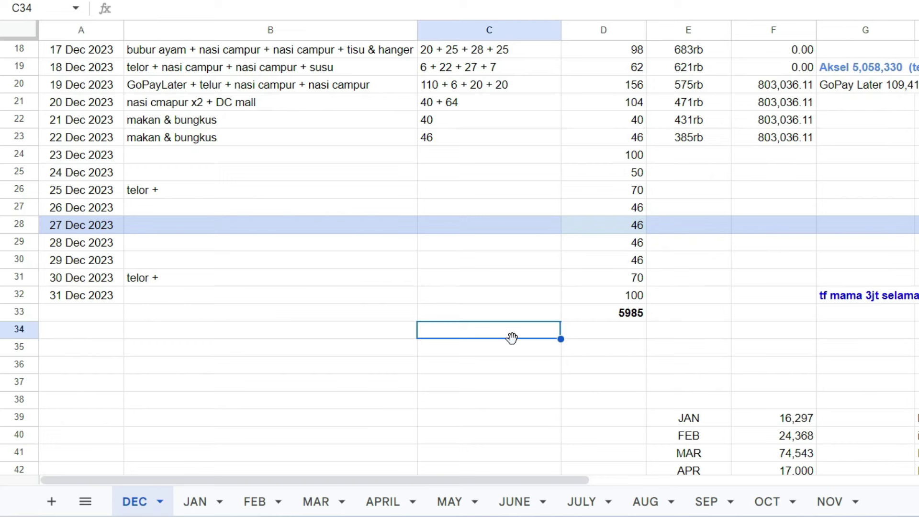
pyautogui.click(406, 337)
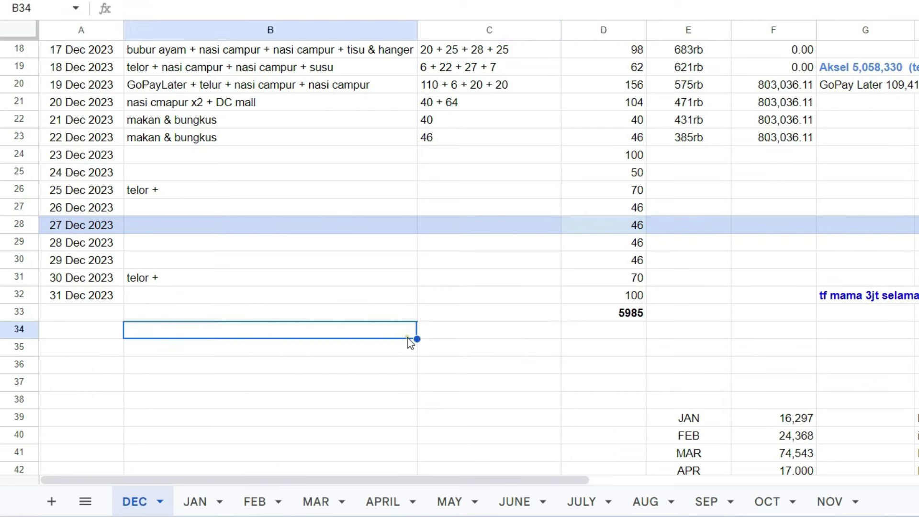